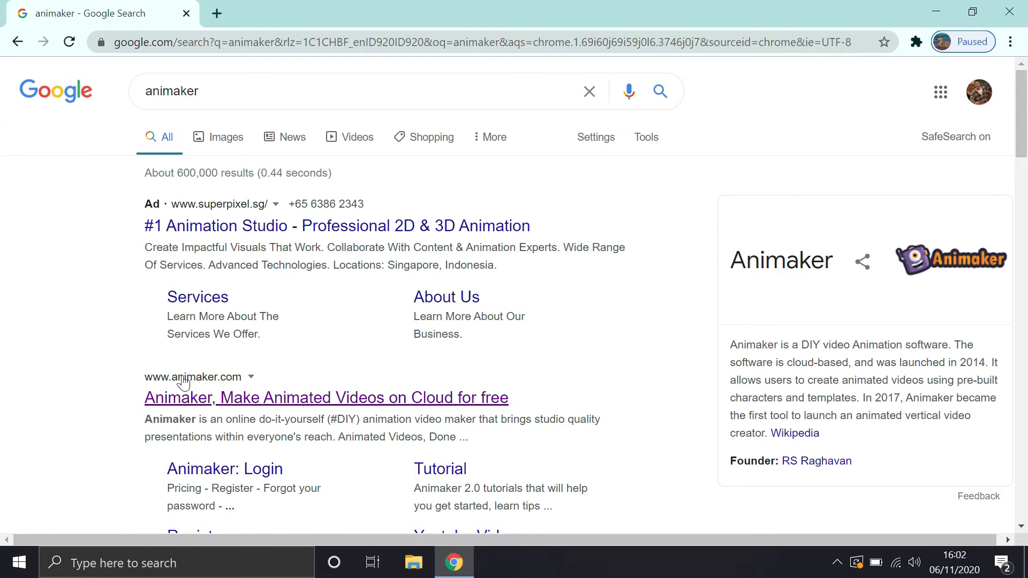
# - Open the Animaker website, sign up with a Google account and dismiss the personalization questionnaire
pyautogui.click(204, 399)
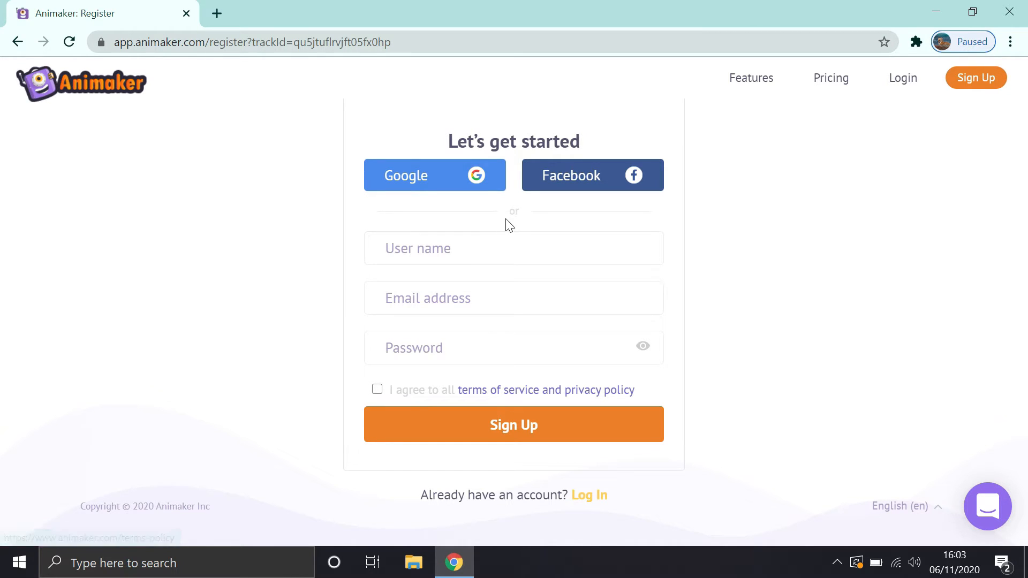
pyautogui.click(478, 185)
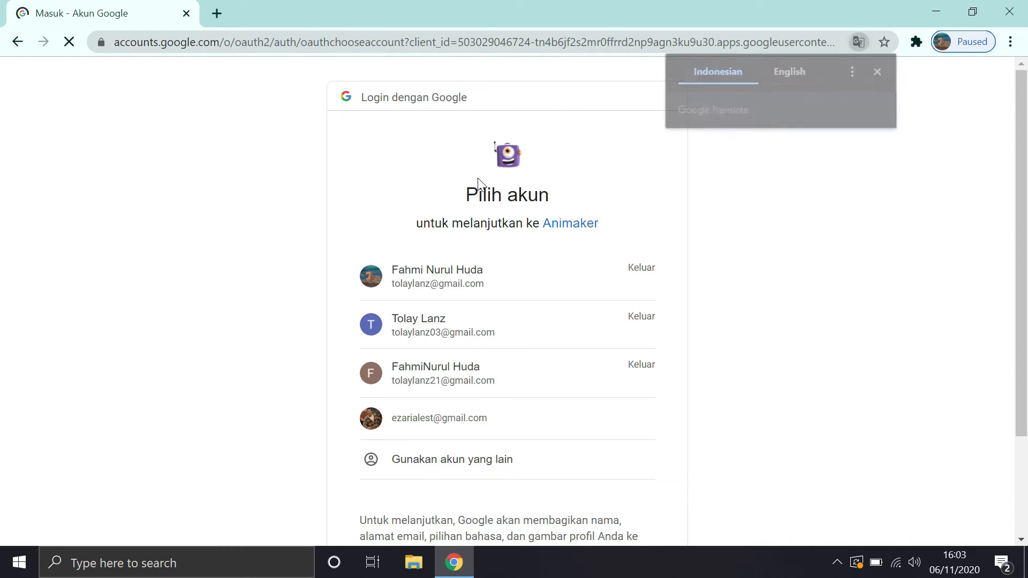
pyautogui.click(442, 420)
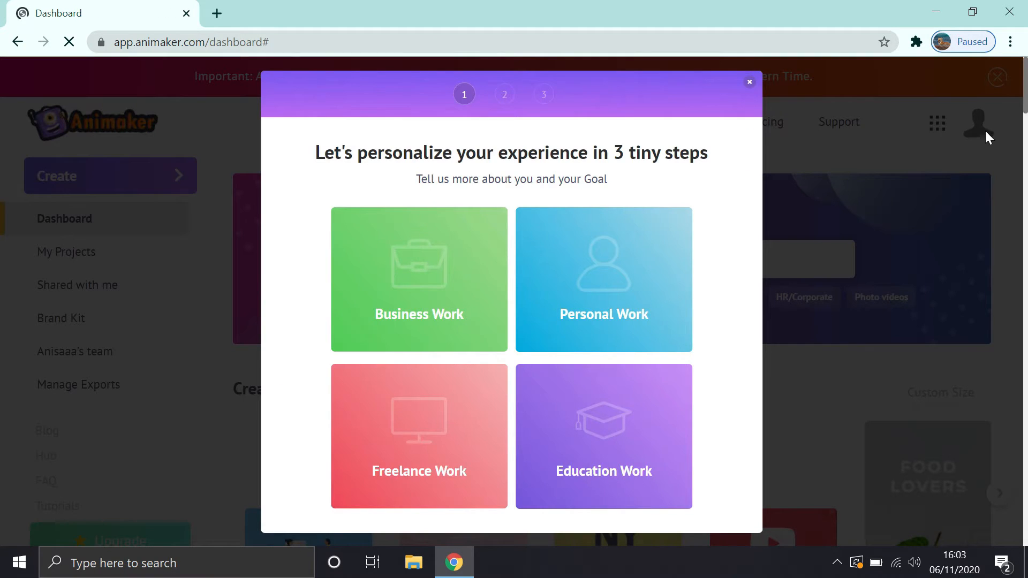
pyautogui.click(750, 84)
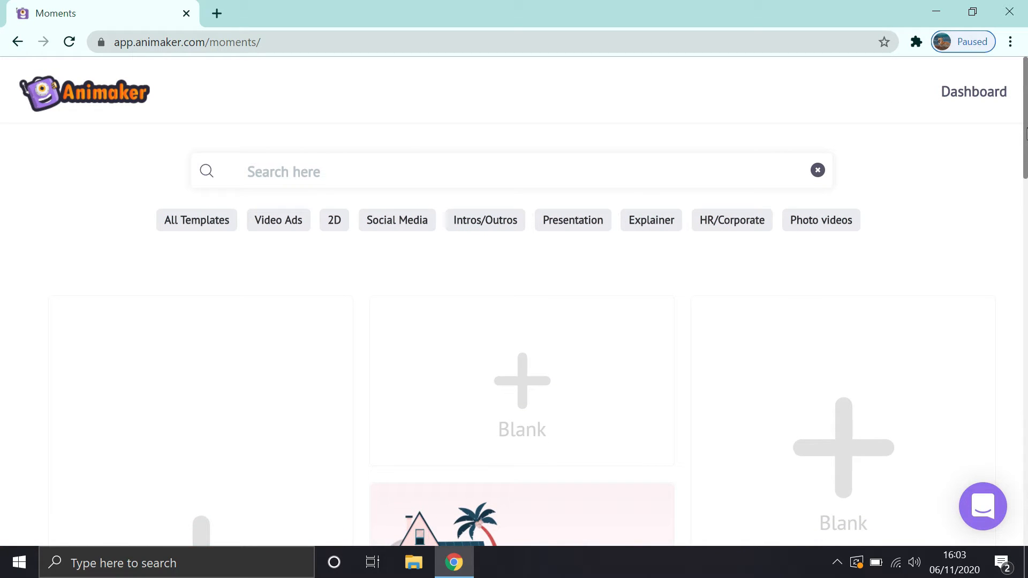
# - Find the Udemy Course Promotion template in the template gallery and play its preview, dismissing the video-download overlays
pyautogui.moveTo(1026, 134); pyautogui.dragTo(1026, 473)
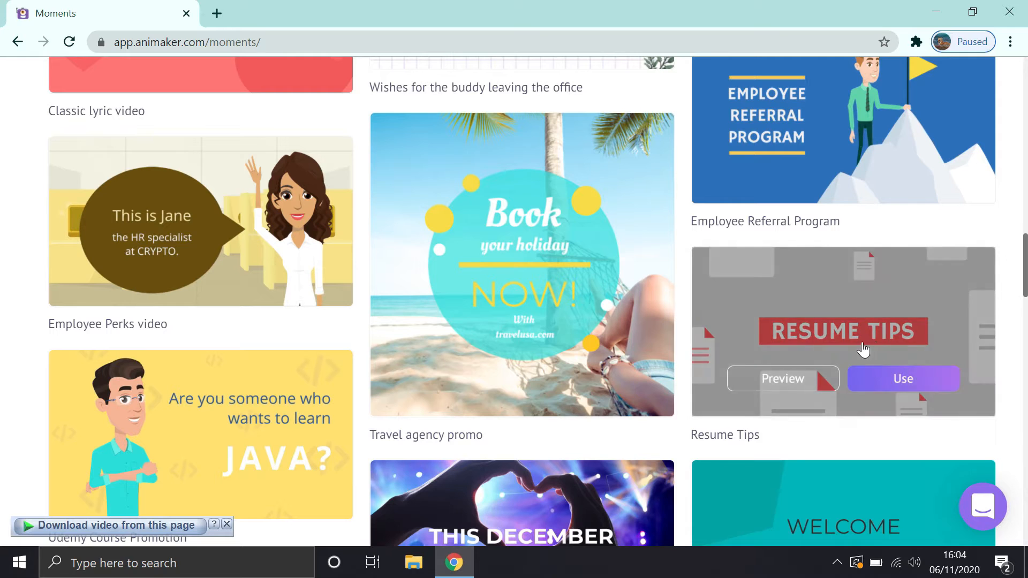
pyautogui.moveTo(493, 383)
pyautogui.moveTo(206, 465)
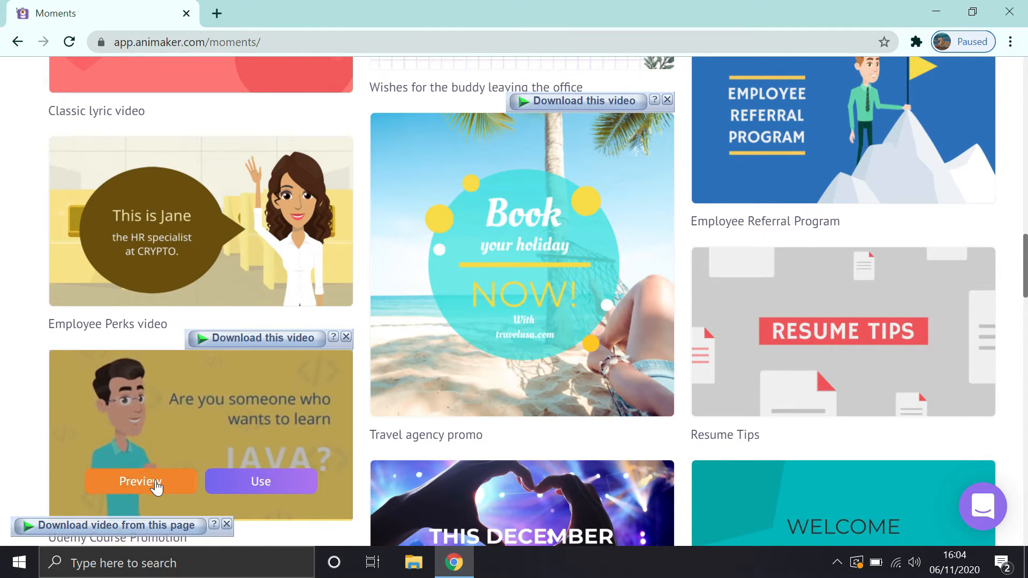
pyautogui.click(156, 485)
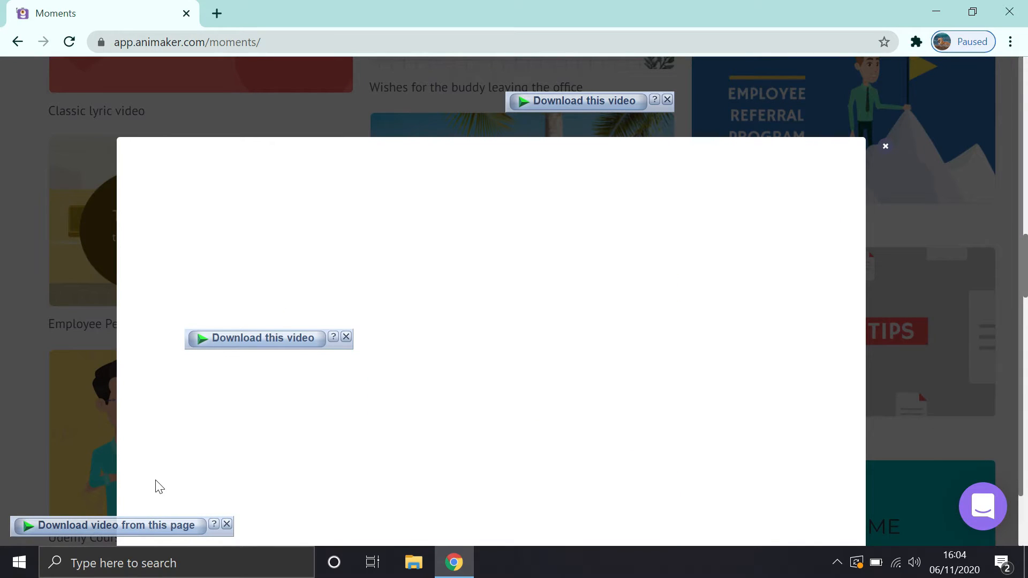
pyautogui.click(347, 337)
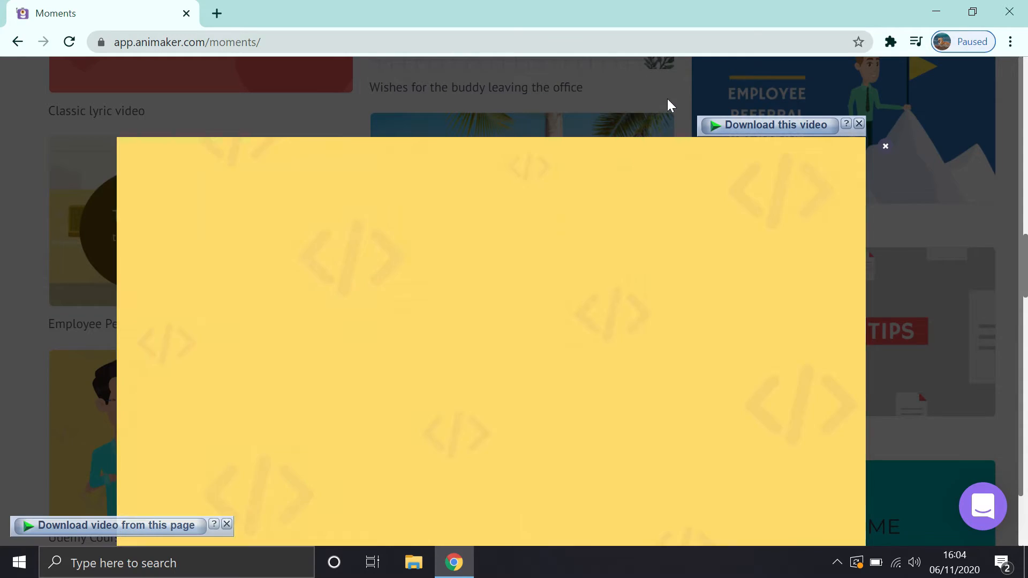
pyautogui.click(668, 99)
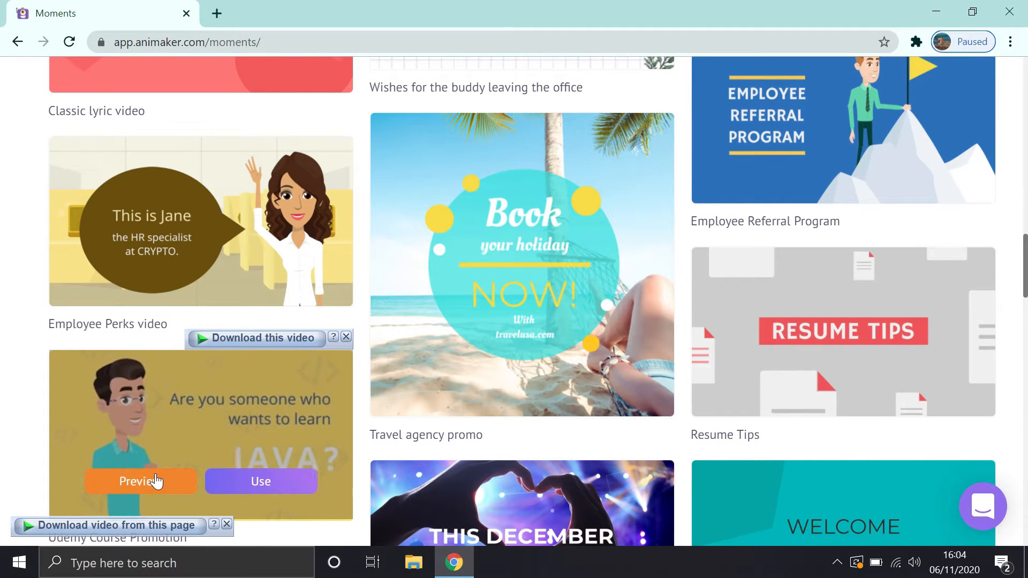
pyautogui.click(156, 477)
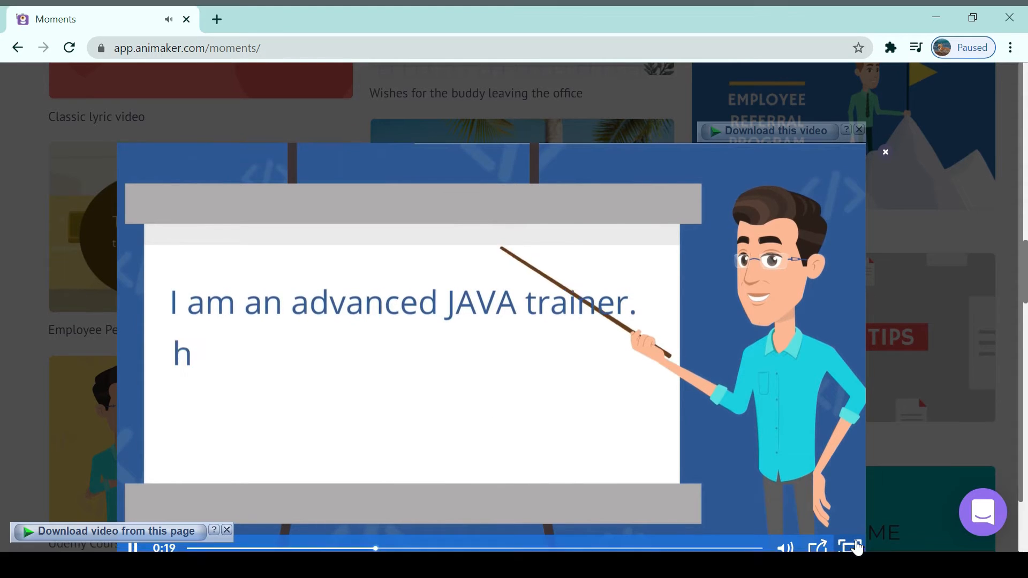
# - Watch the Udemy Course Promotion preview in full screen, and close it
pyautogui.click(850, 541)
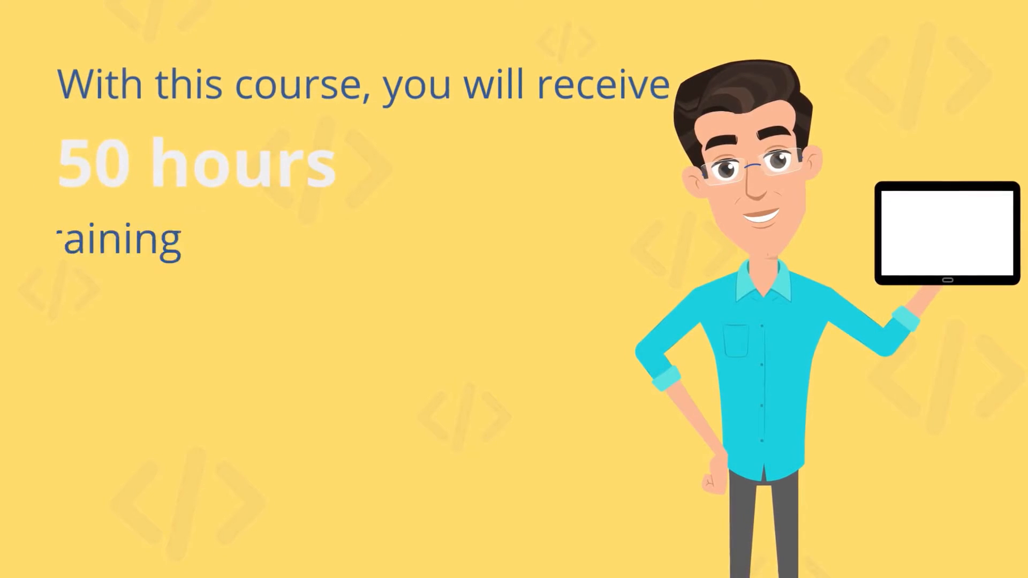
pyautogui.moveTo(926, 567)
pyautogui.click(1007, 566)
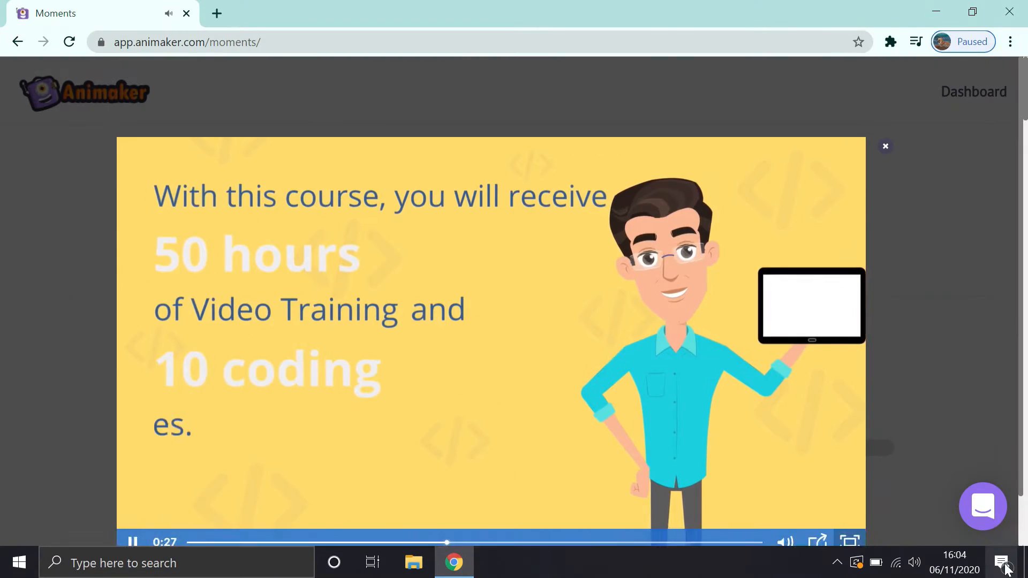
pyautogui.click(886, 147)
# - Start a new video project from the Udemy Course Promotion template
pyautogui.moveTo(1027, 90); pyautogui.dragTo(1026, 292)
pyautogui.click(1026, 106)
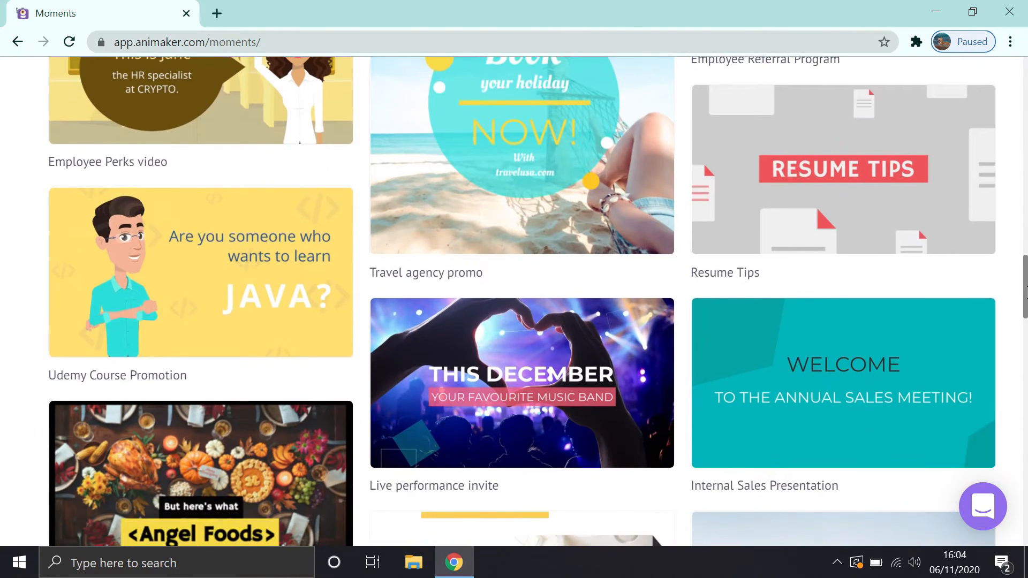
pyautogui.moveTo(202, 305)
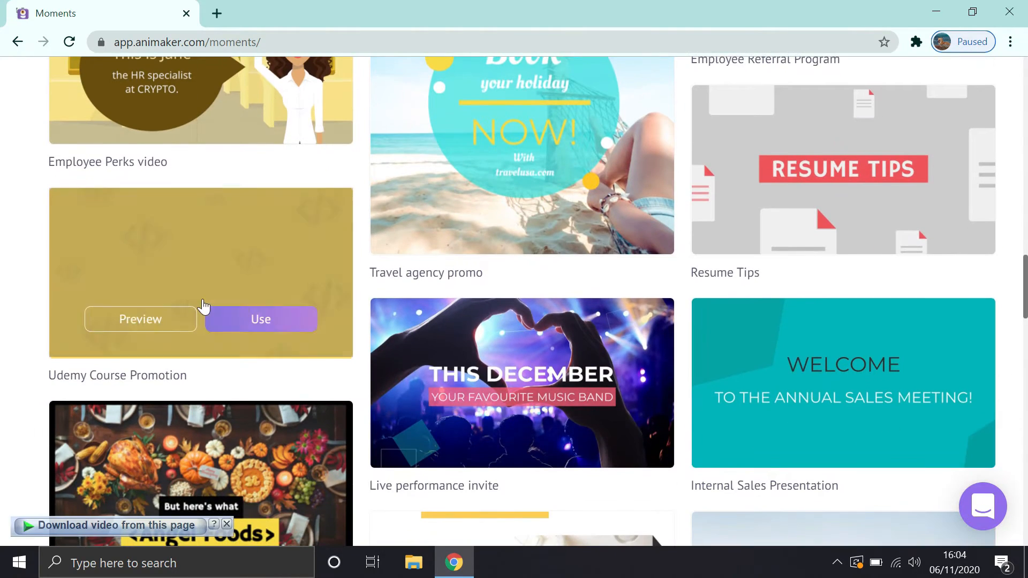
pyautogui.click(256, 323)
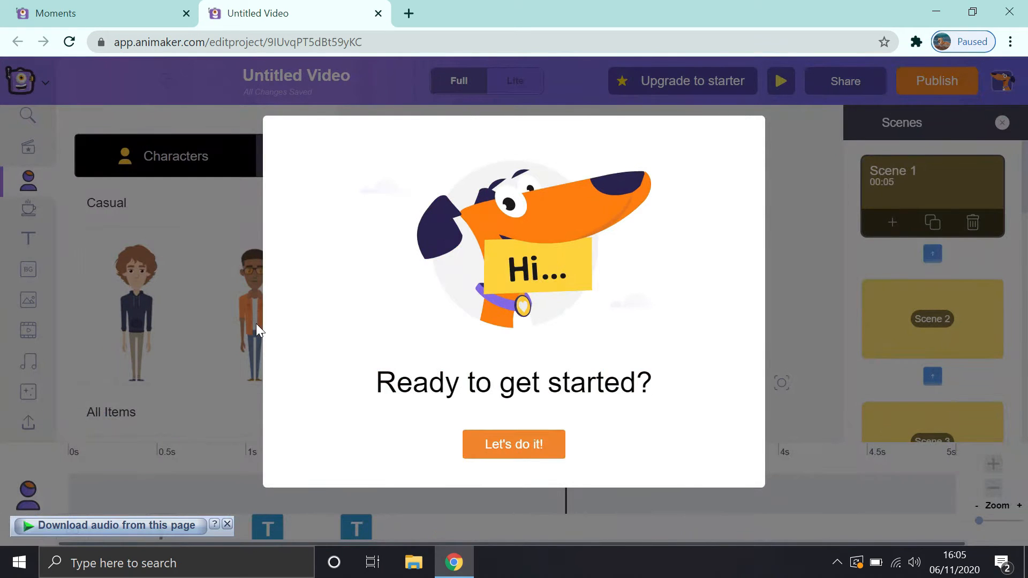
# - Go through the ten-part editor tour, from Asset Library to Tour icon, and finish it
pyautogui.click(524, 442)
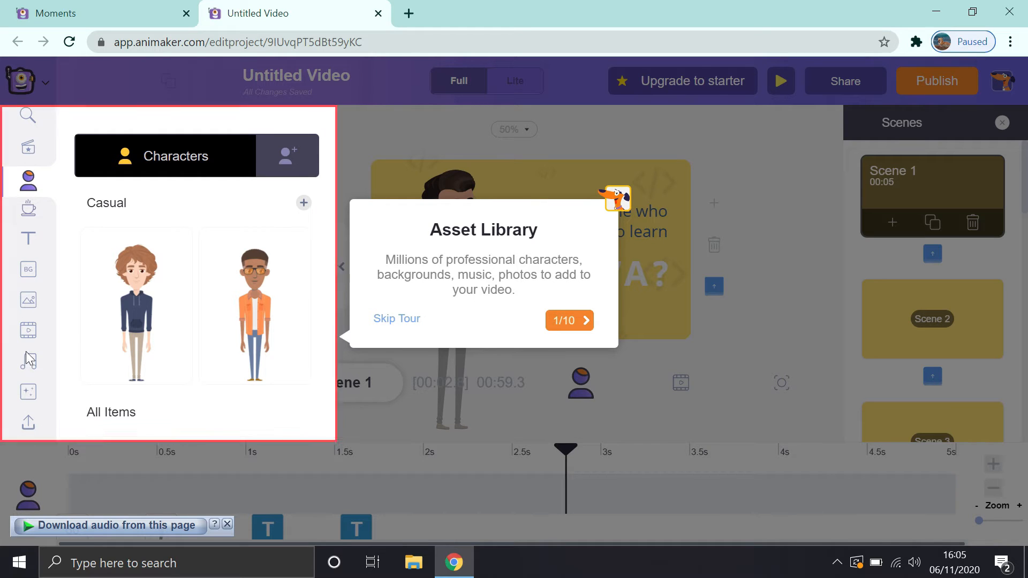
pyautogui.click(557, 322)
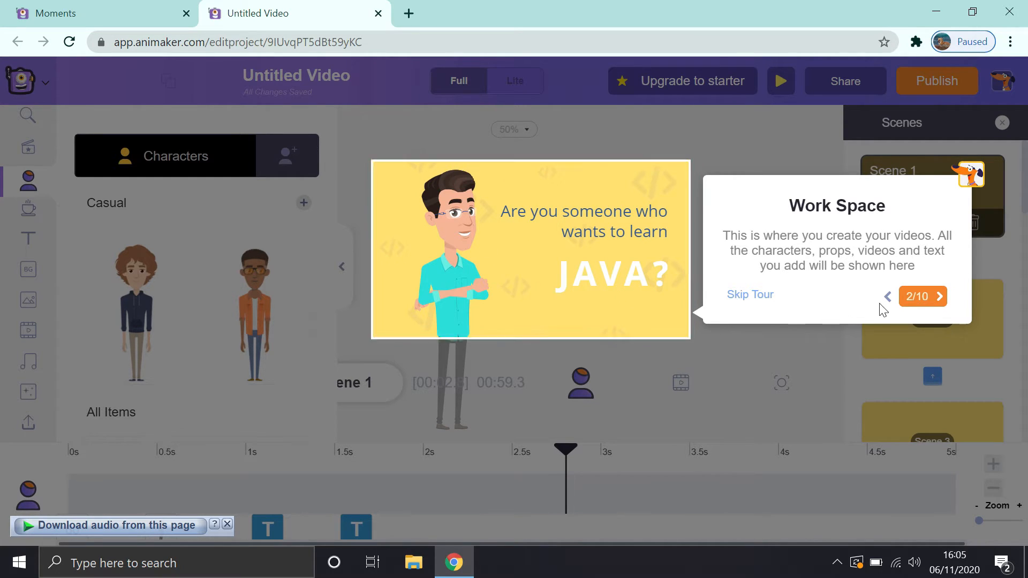
pyautogui.click(938, 297)
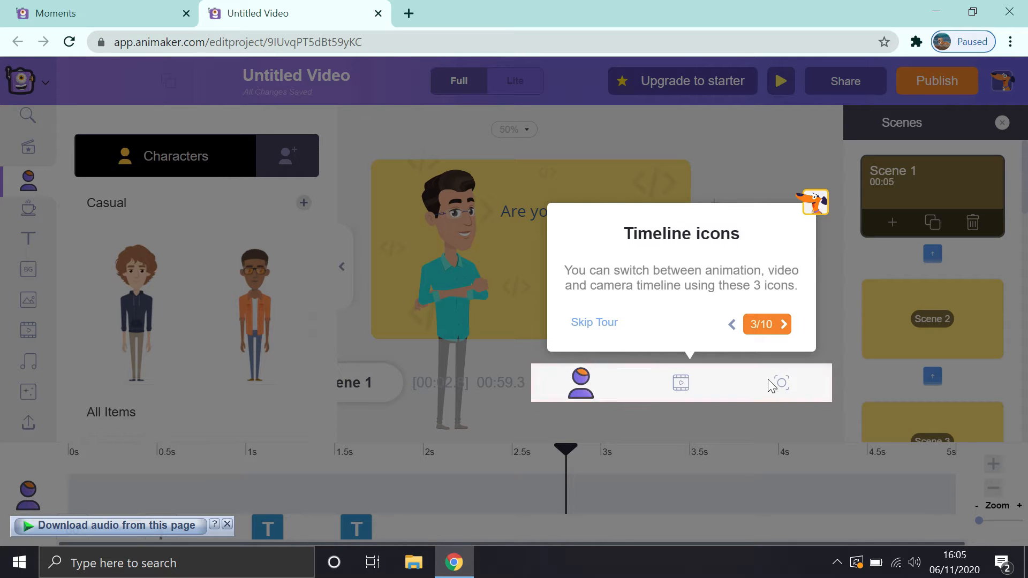
pyautogui.click(765, 328)
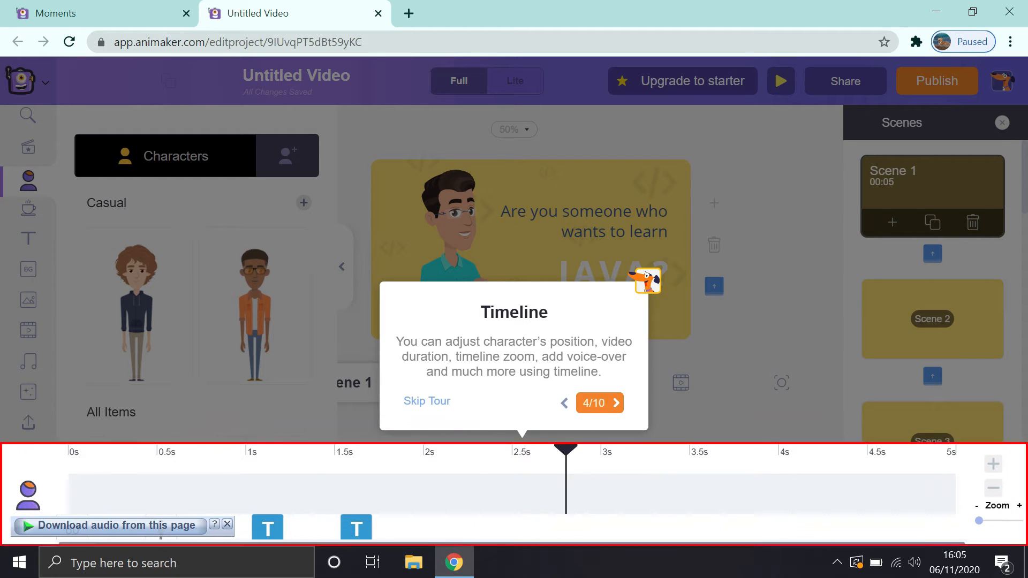
pyautogui.click(599, 406)
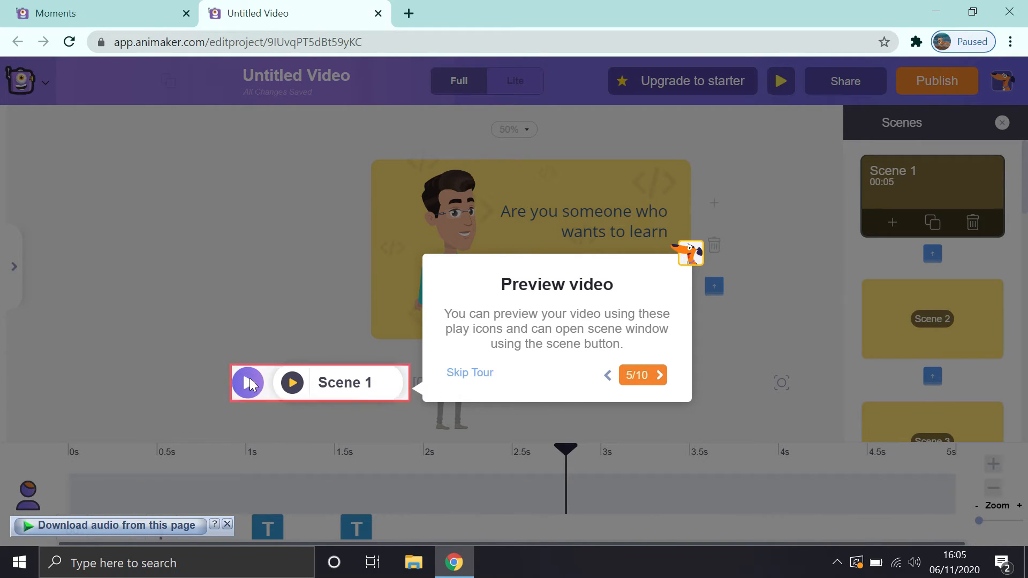
pyautogui.click(633, 376)
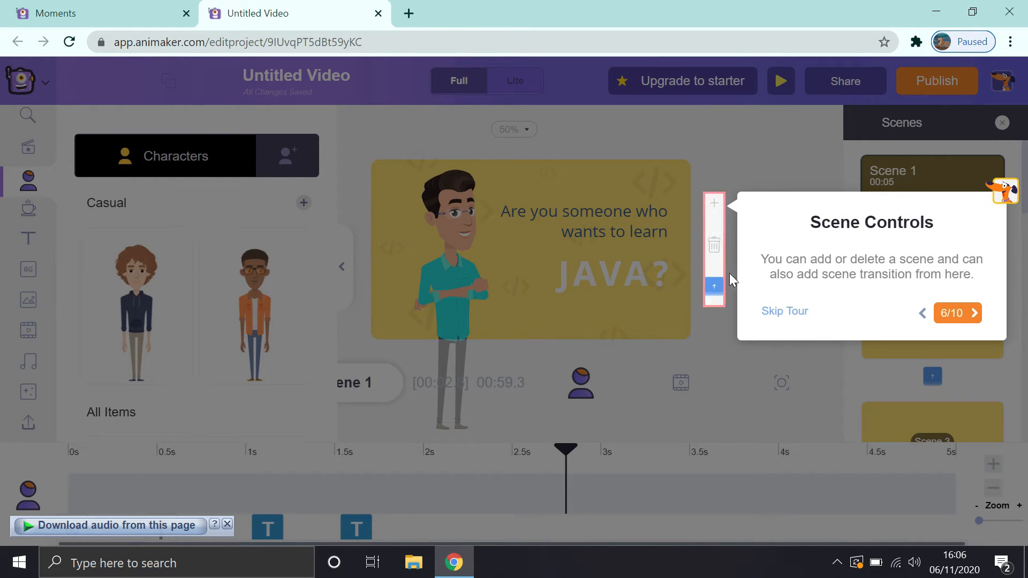
pyautogui.click(953, 320)
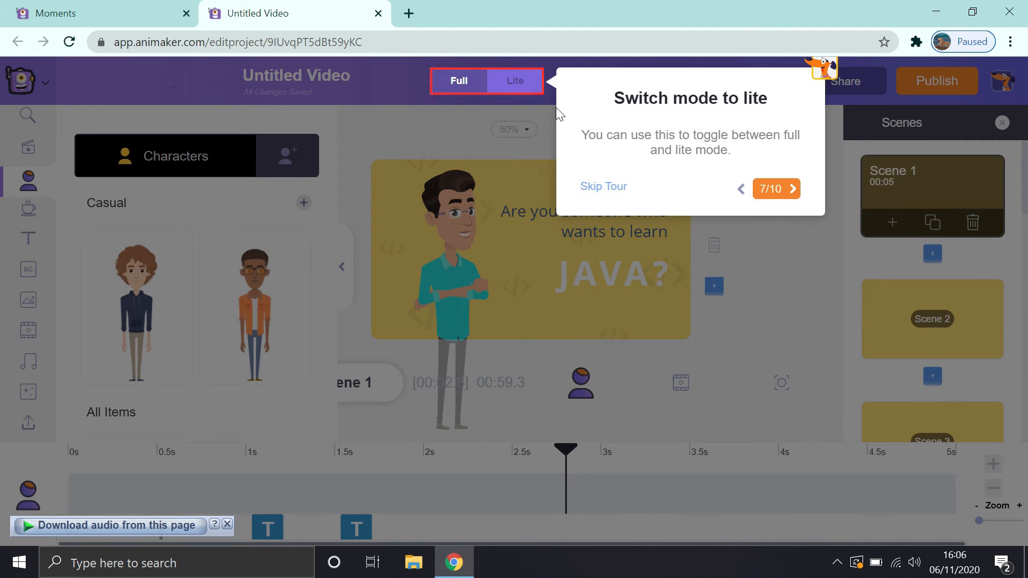
pyautogui.click(788, 190)
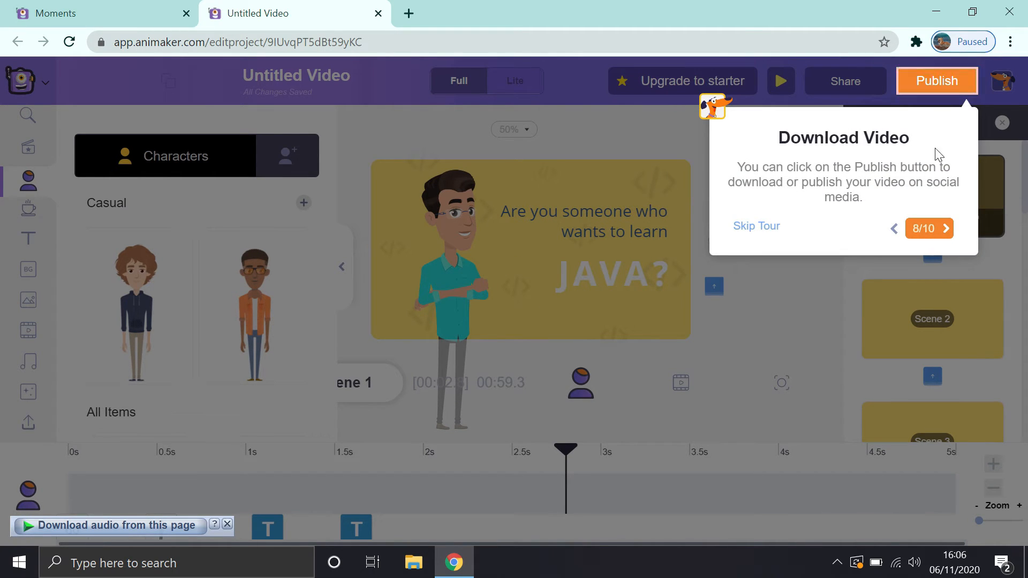
pyautogui.click(932, 220)
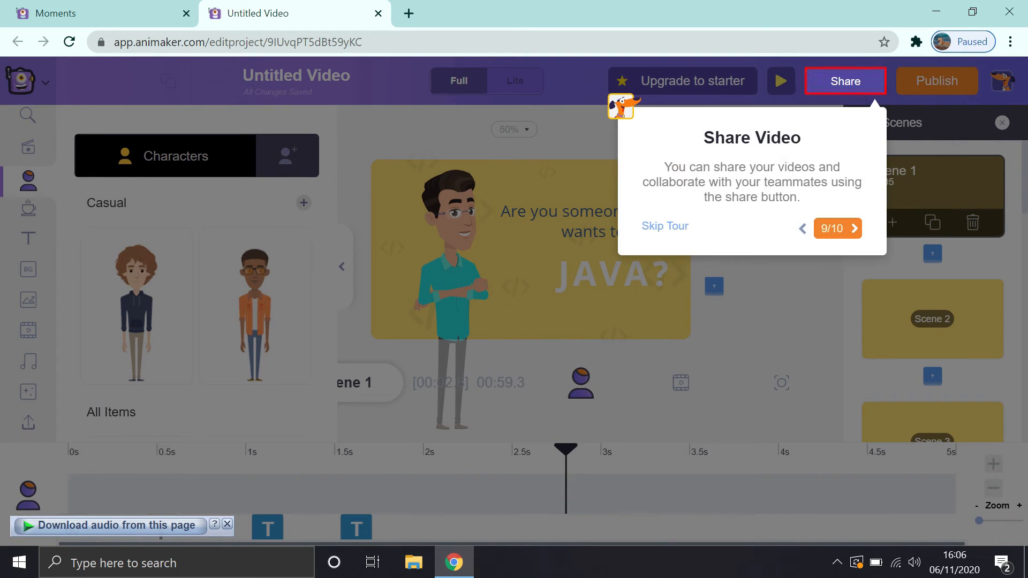
pyautogui.click(827, 228)
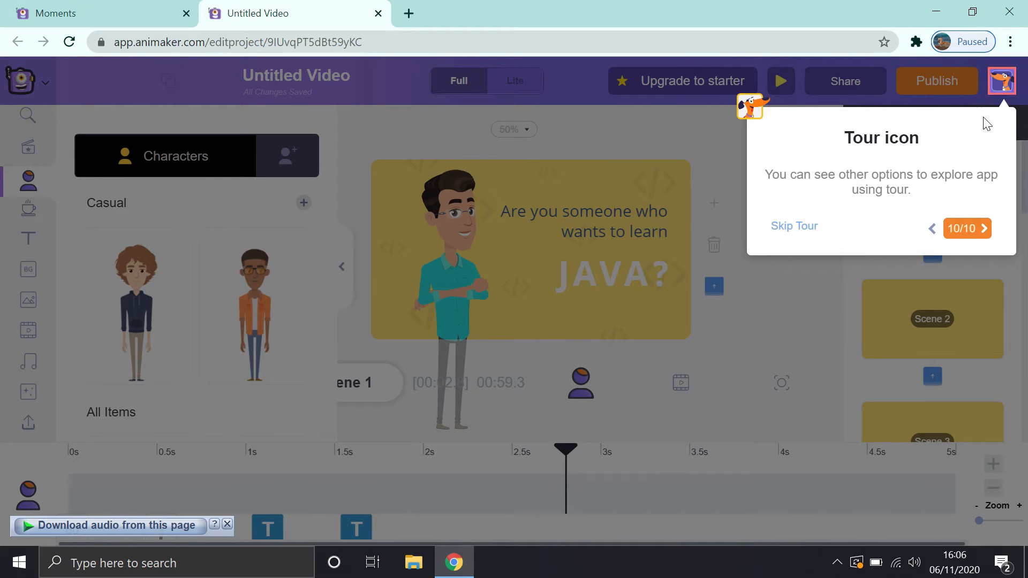
pyautogui.click(969, 232)
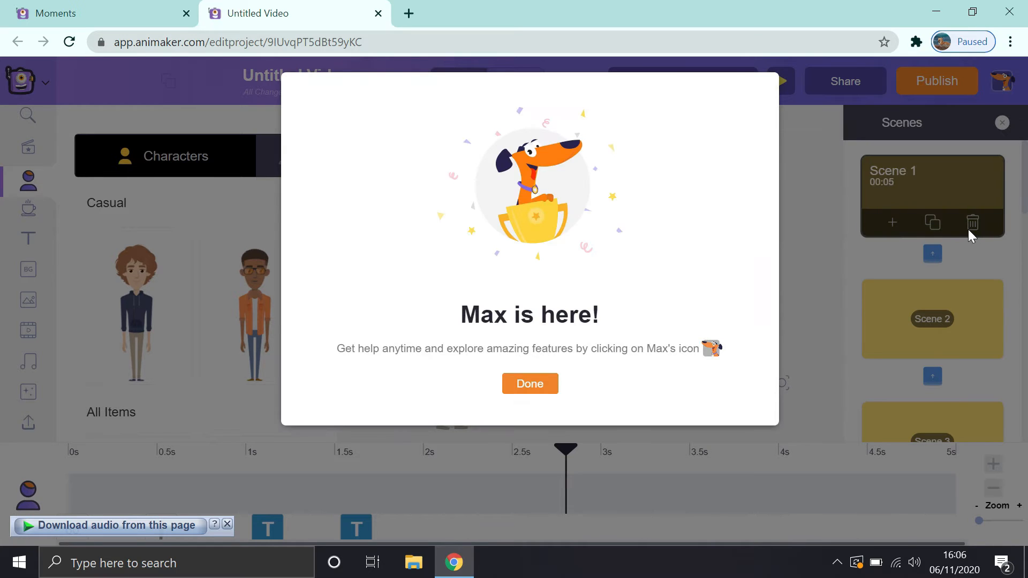
pyautogui.click(543, 385)
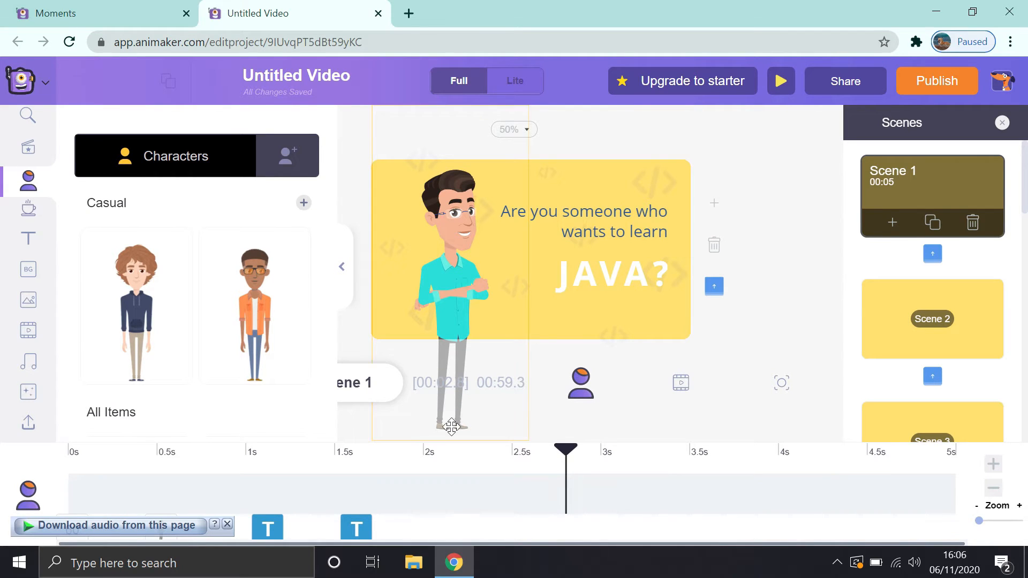
# - Set the Scene 1 playhead to about 1.2 seconds and look through the asset search, template and character libraries
pyautogui.moveTo(566, 456); pyautogui.dragTo(279, 443)
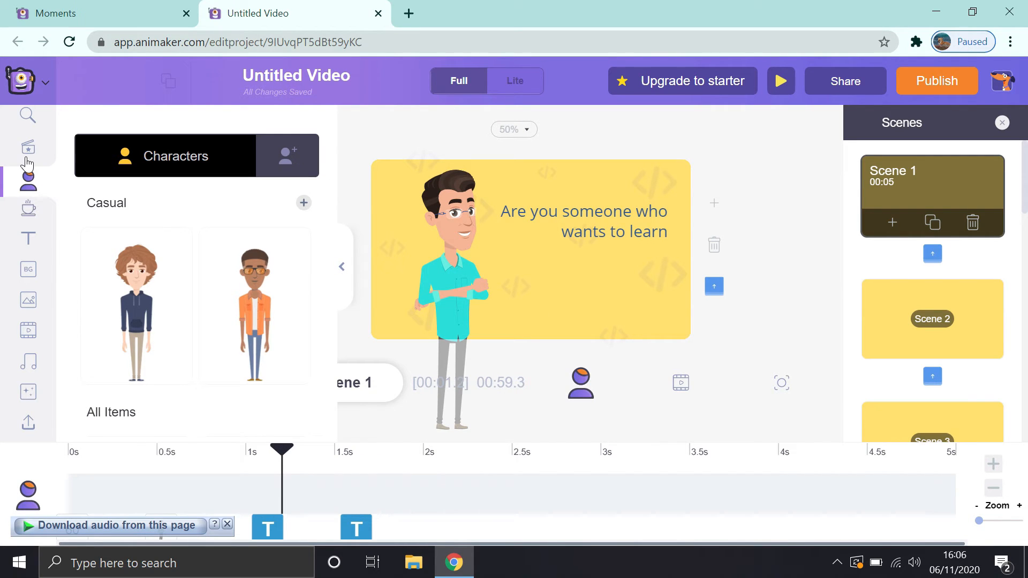
pyautogui.click(27, 115)
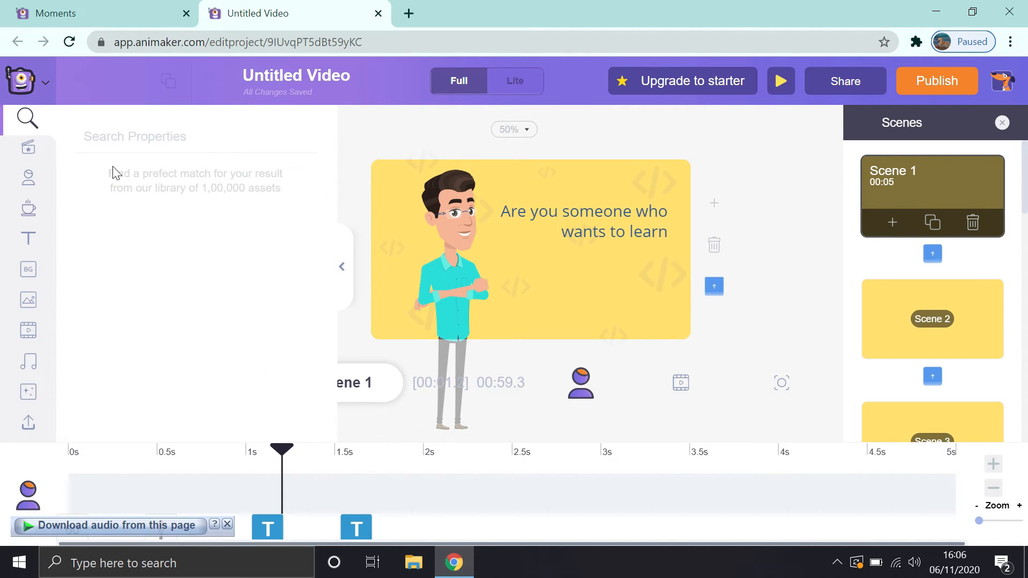
pyautogui.click(27, 150)
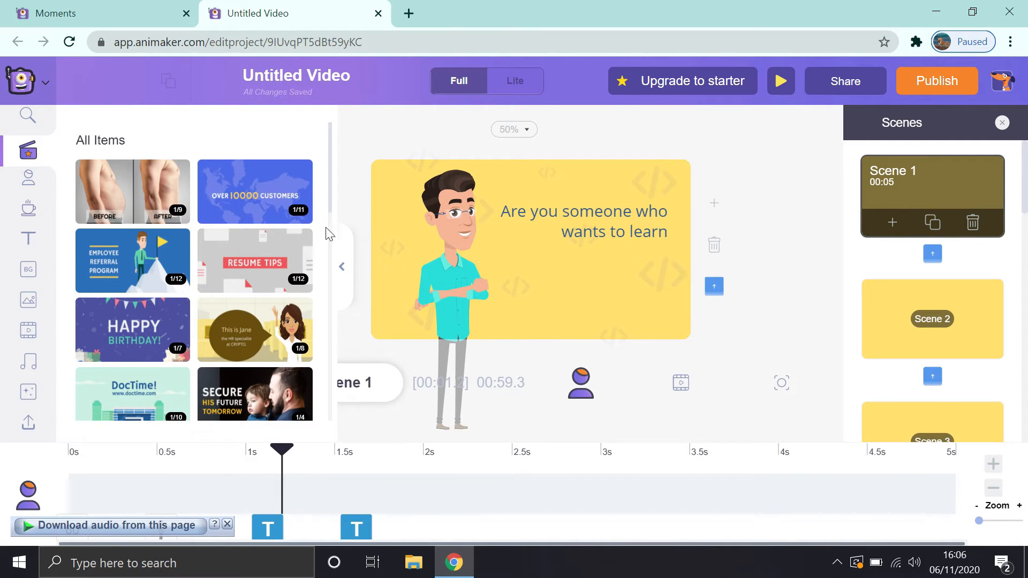
pyautogui.click(34, 186)
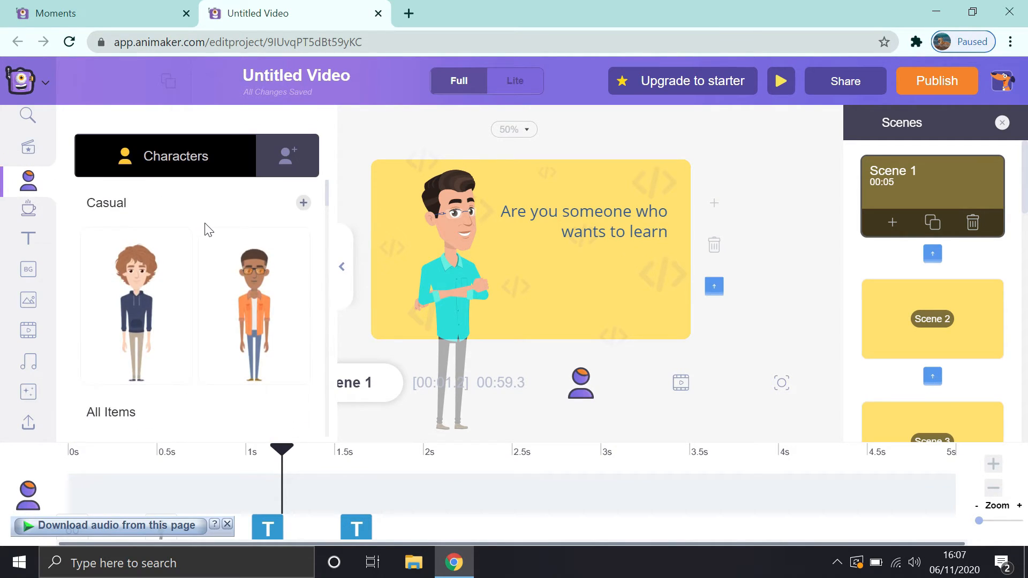
# - Replace the man in Scene 1 with the curly-haired casual character, enlarged and placed to the left of the text
pyautogui.click(472, 243)
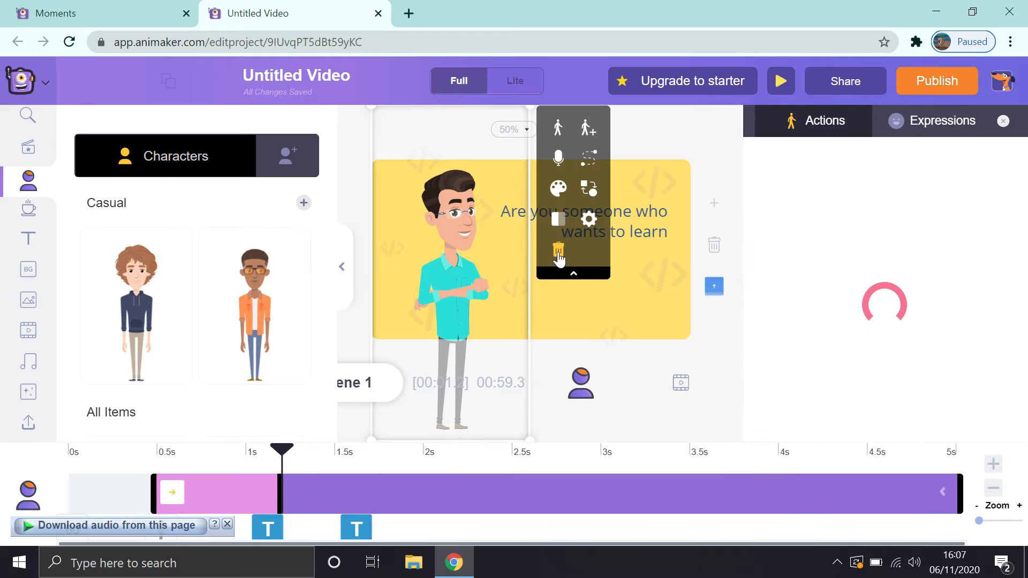
pyautogui.click(558, 253)
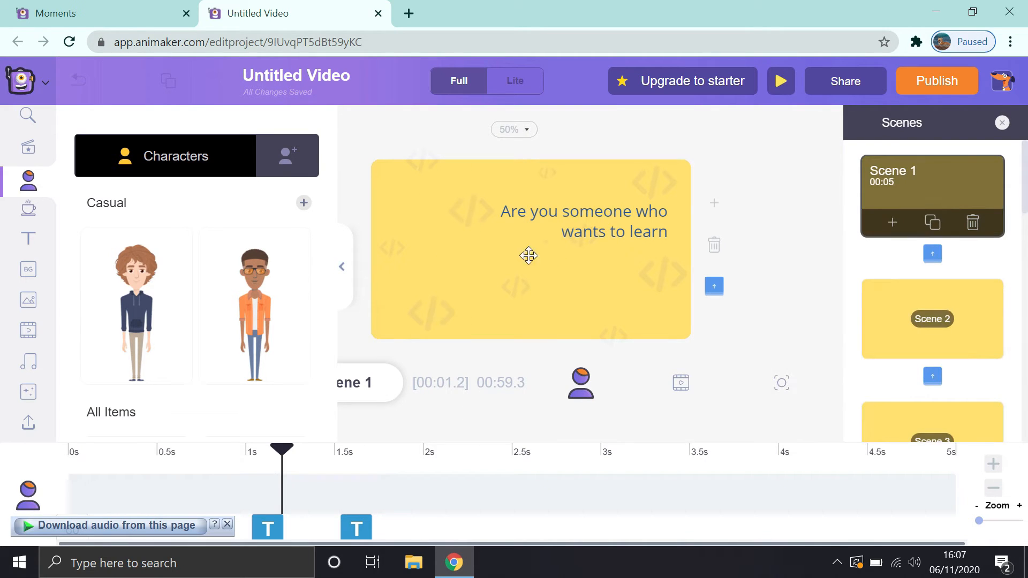
pyautogui.click(147, 307)
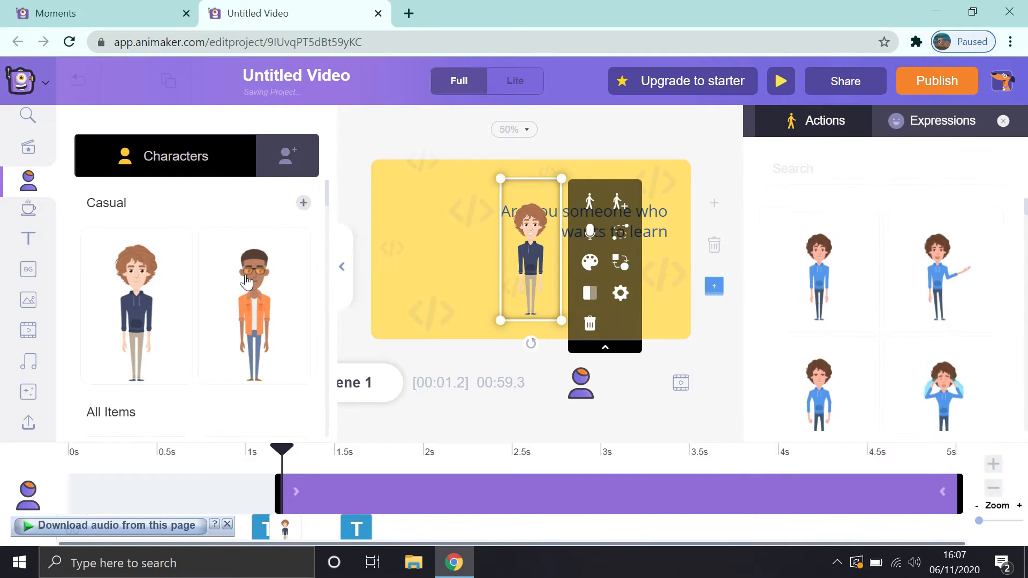
pyautogui.moveTo(542, 255); pyautogui.dragTo(439, 252)
pyautogui.moveTo(460, 178); pyautogui.dragTo(476, 168)
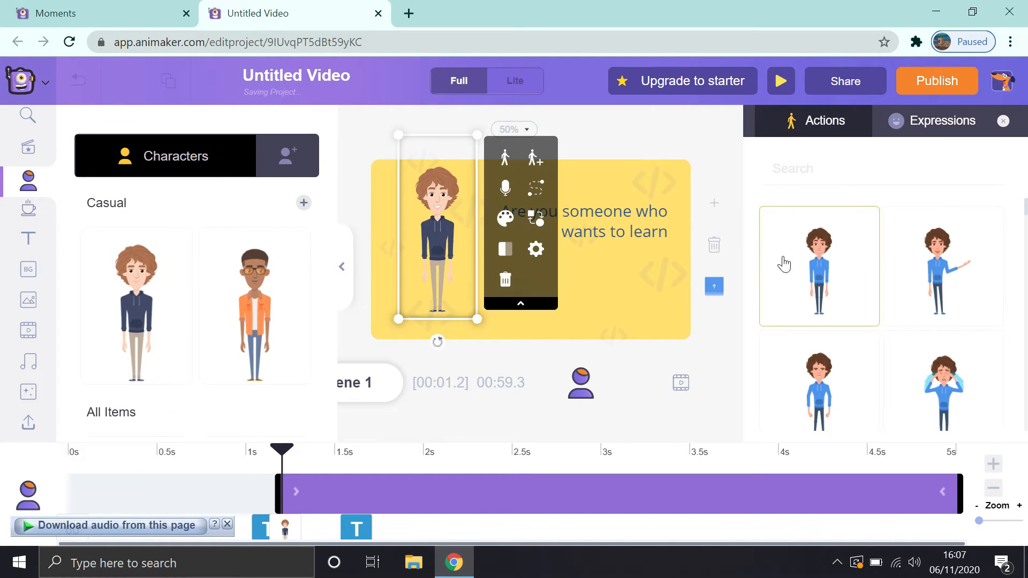
# - Give the curly-haired character the outstretched-arm pose and add an angry standing action to its action sequence, aligned with the previous pose
pyautogui.click(926, 293)
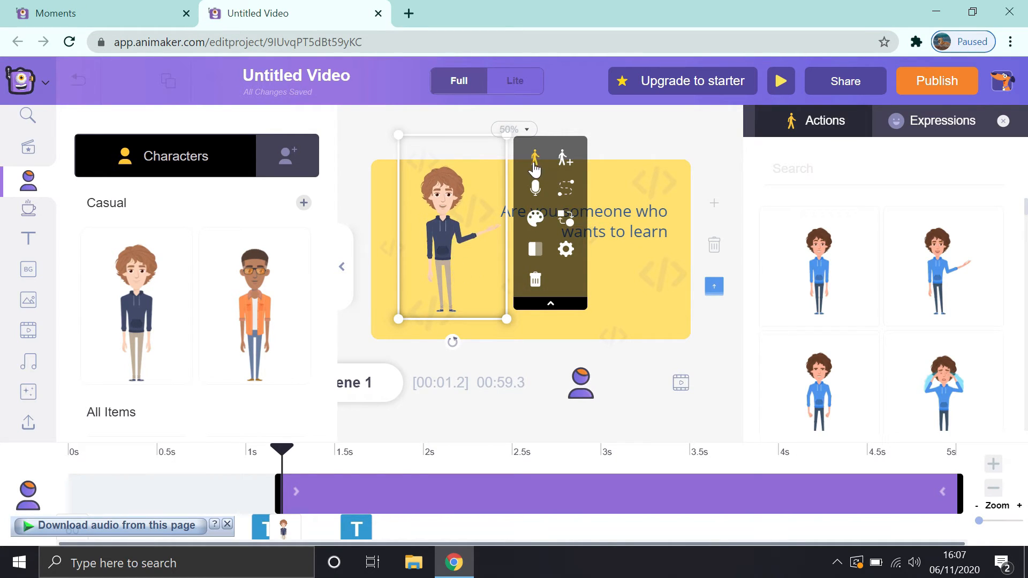
pyautogui.click(565, 161)
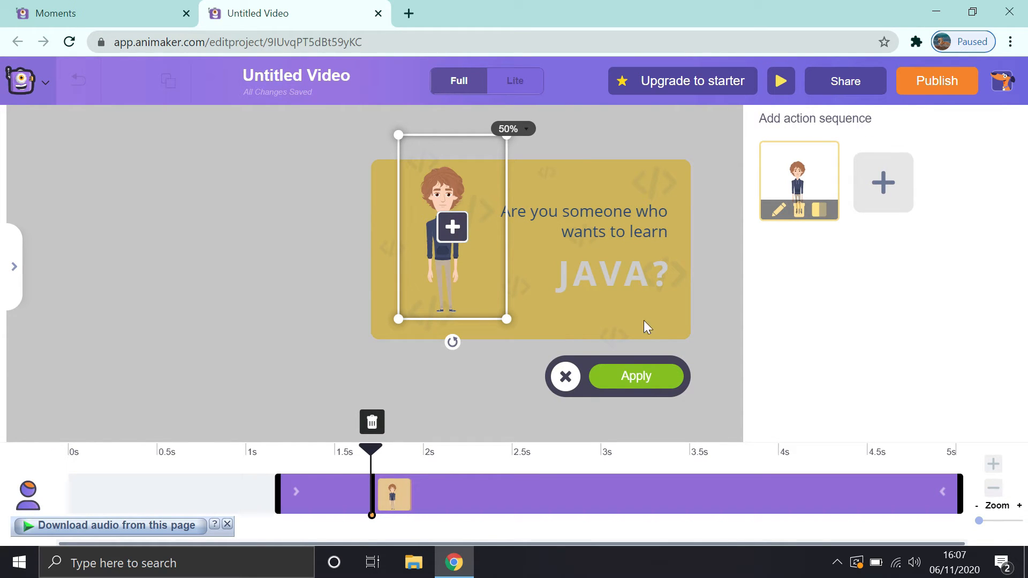
pyautogui.click(452, 229)
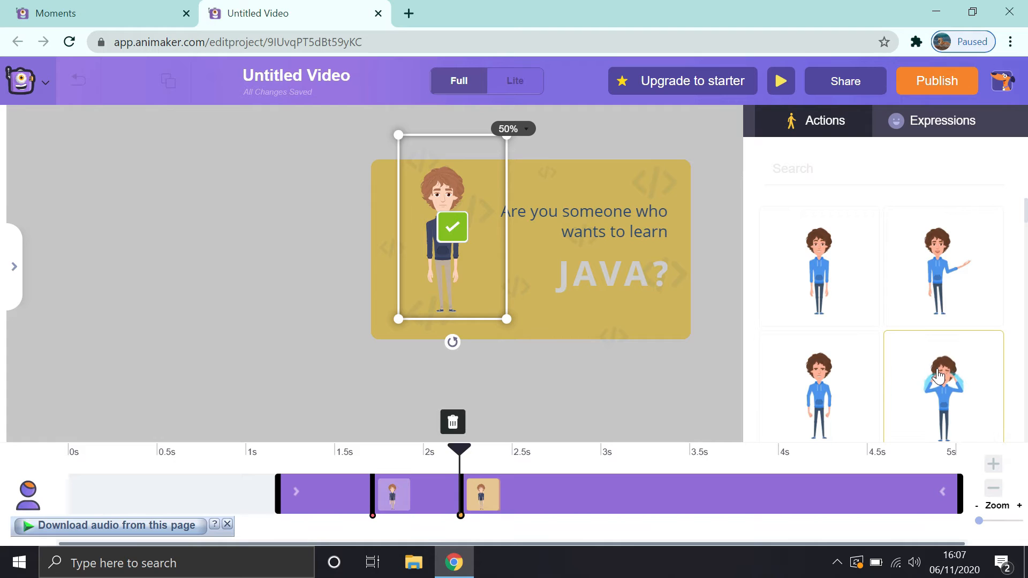
pyautogui.click(830, 386)
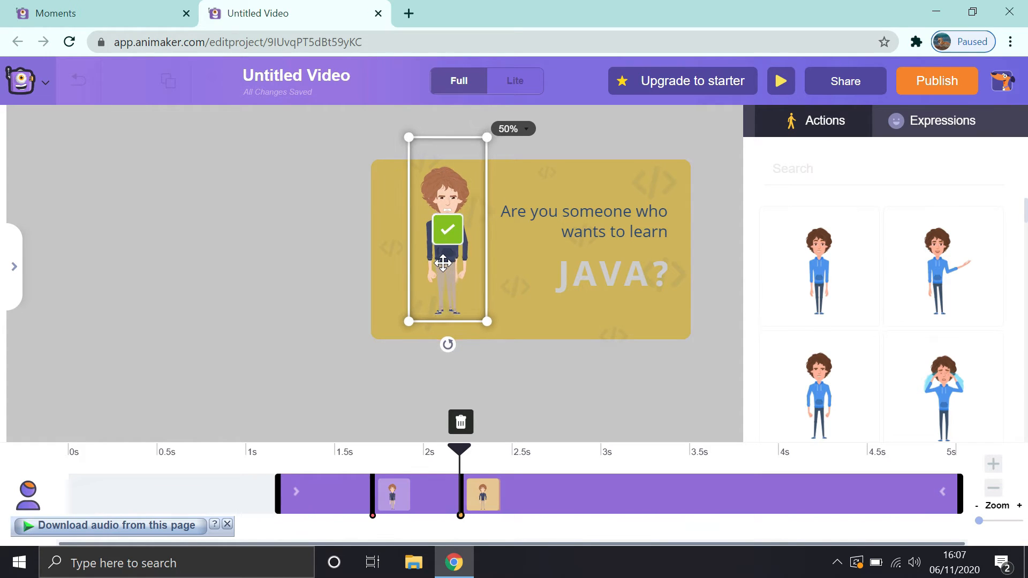
pyautogui.moveTo(448, 260); pyautogui.dragTo(439, 259)
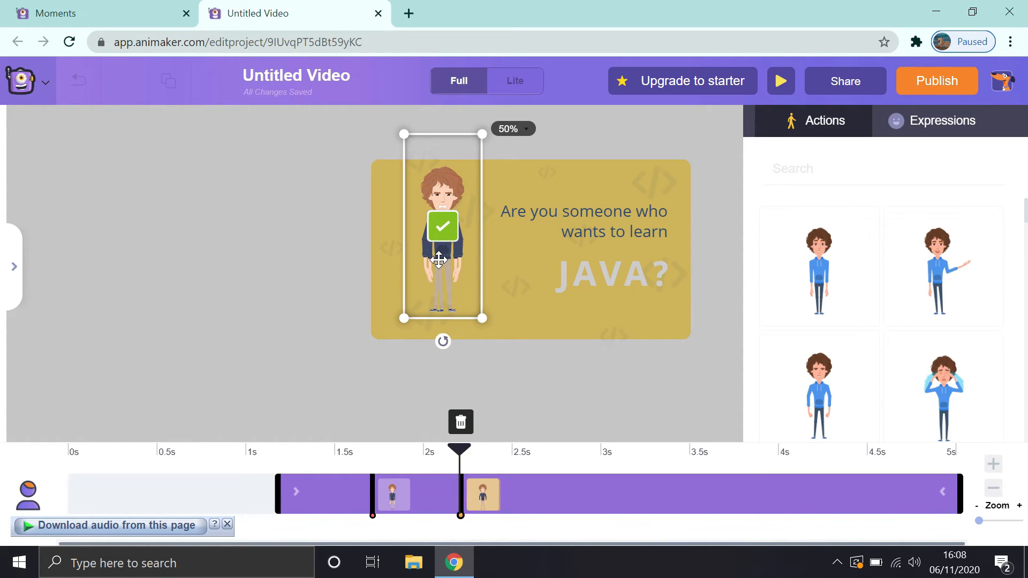
pyautogui.click(441, 229)
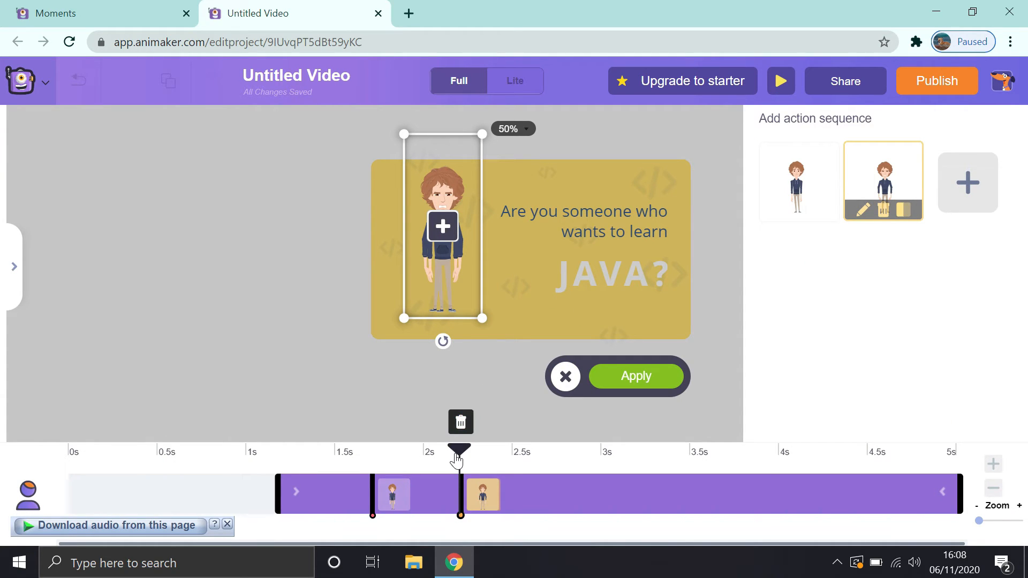
# - Apply the action sequence with the playhead at 1.4 seconds and play Scene 1
pyautogui.moveTo(461, 456); pyautogui.dragTo(311, 460)
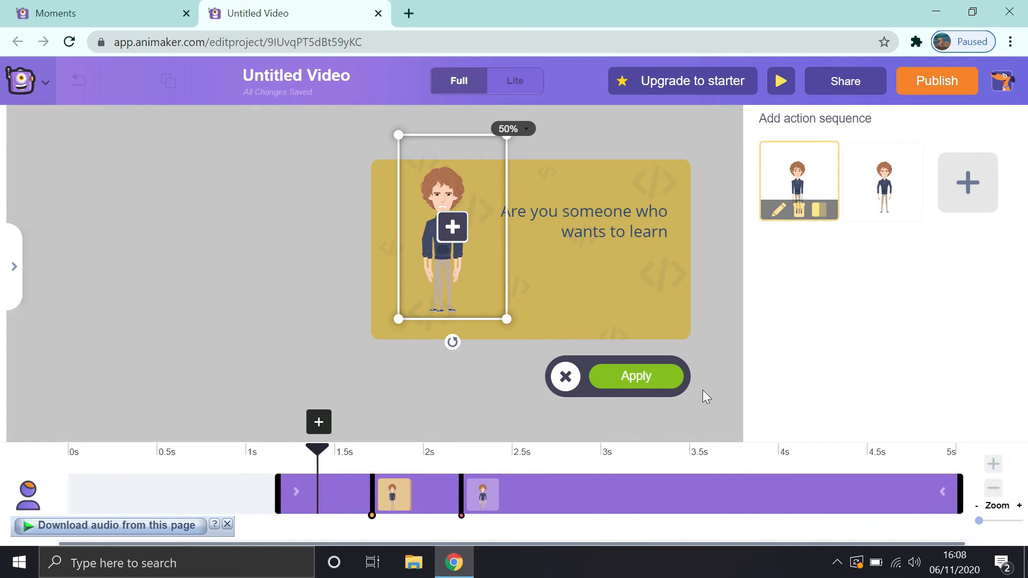
pyautogui.click(643, 379)
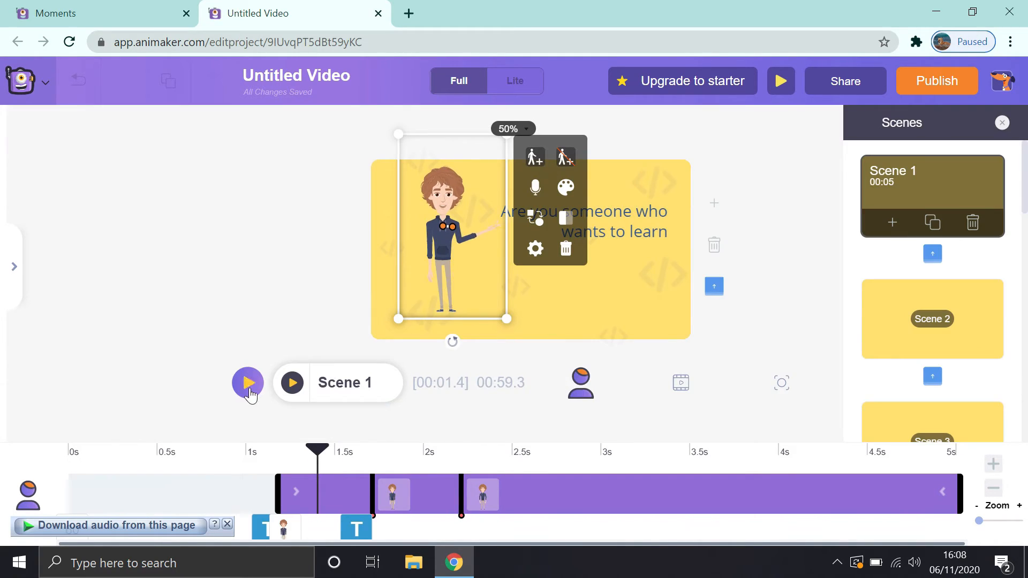
pyautogui.click(292, 382)
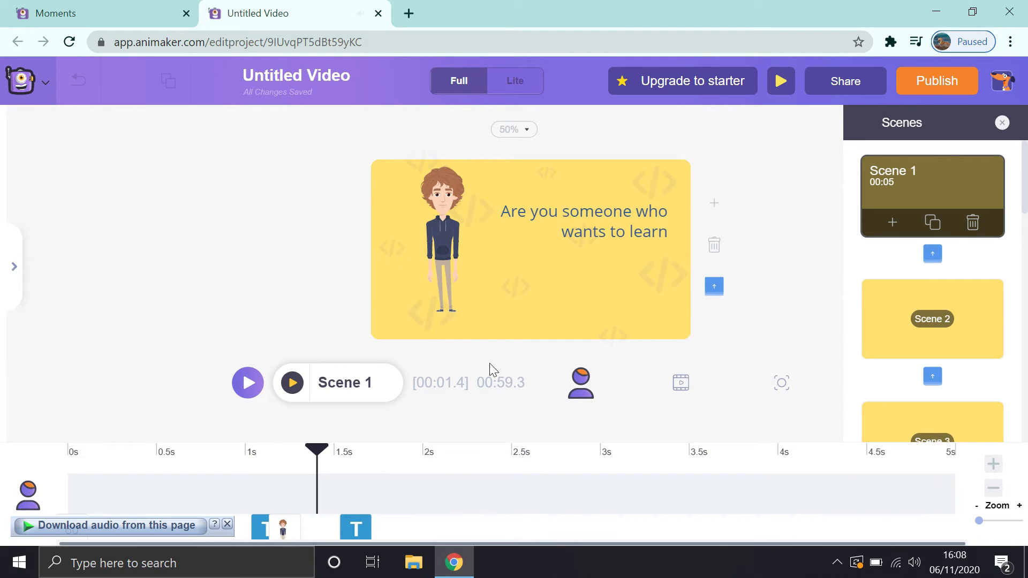
# - Delete the added actions from the curly-haired character's action sequence and apply the change
pyautogui.click(311, 529)
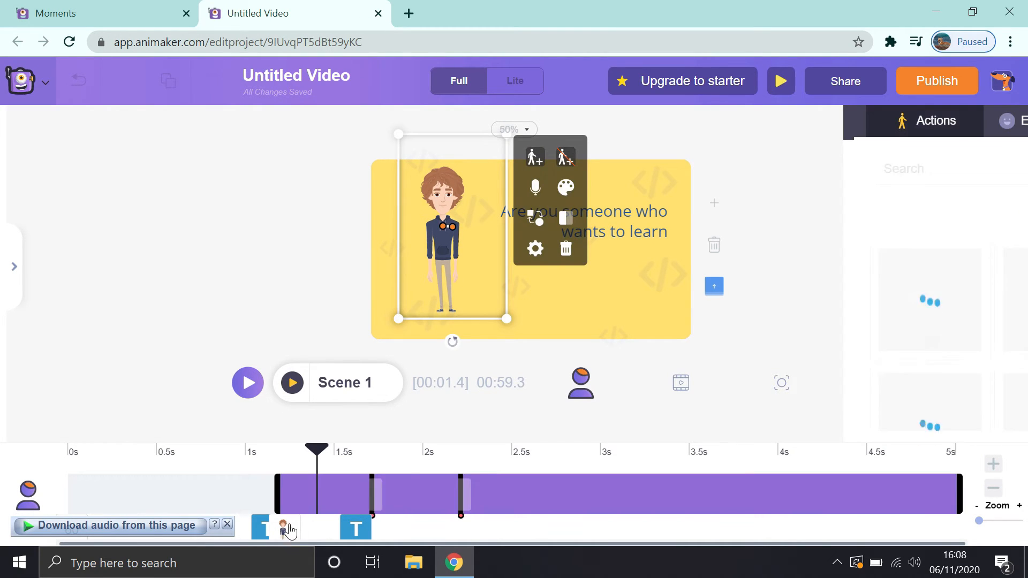
pyautogui.click(482, 494)
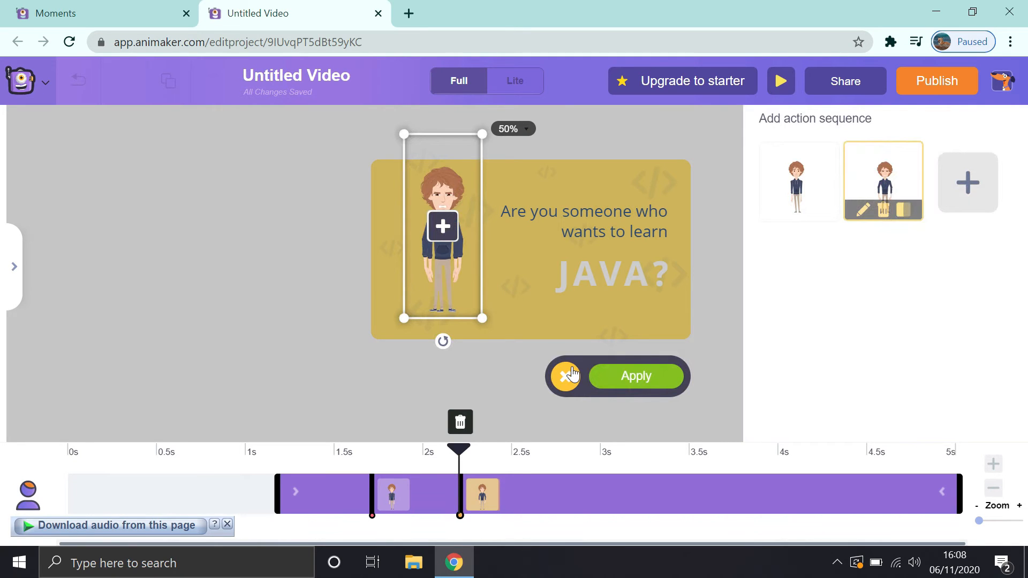
pyautogui.click(460, 422)
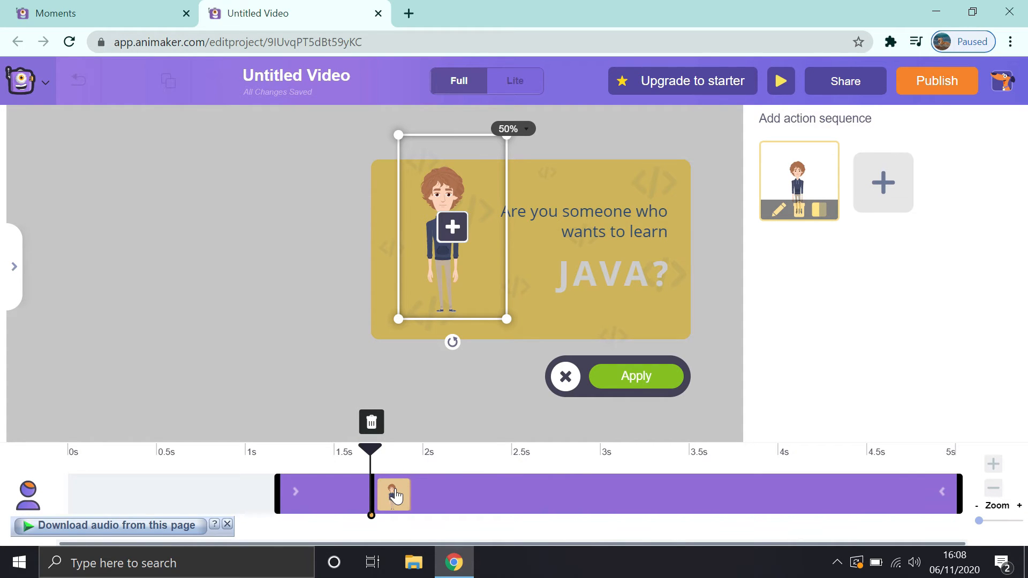
pyautogui.click(650, 373)
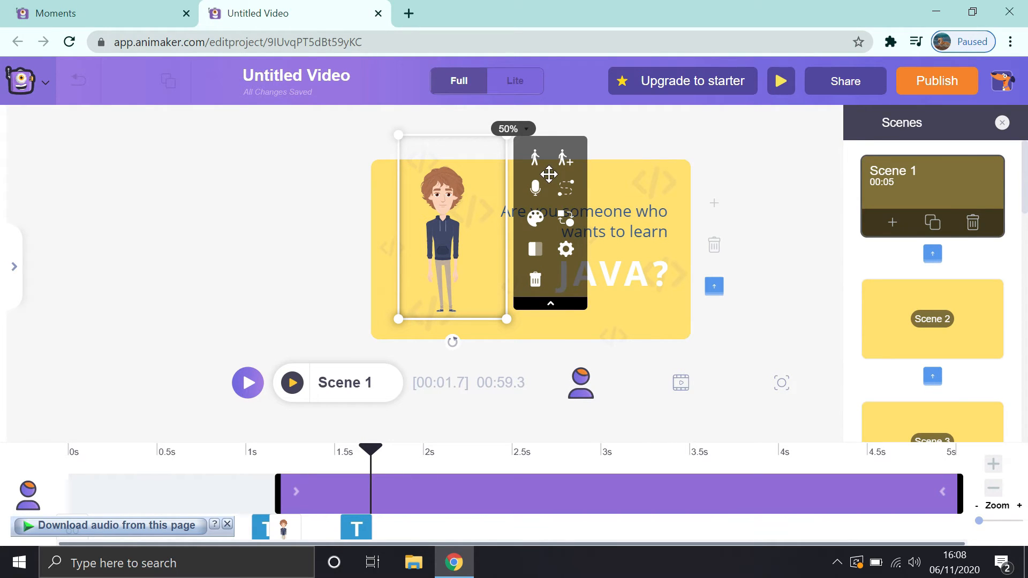
# - Add a left-to-right Smartmove to the character, starting outside the canvas to the left of the scene, and preview it
pyautogui.click(535, 188)
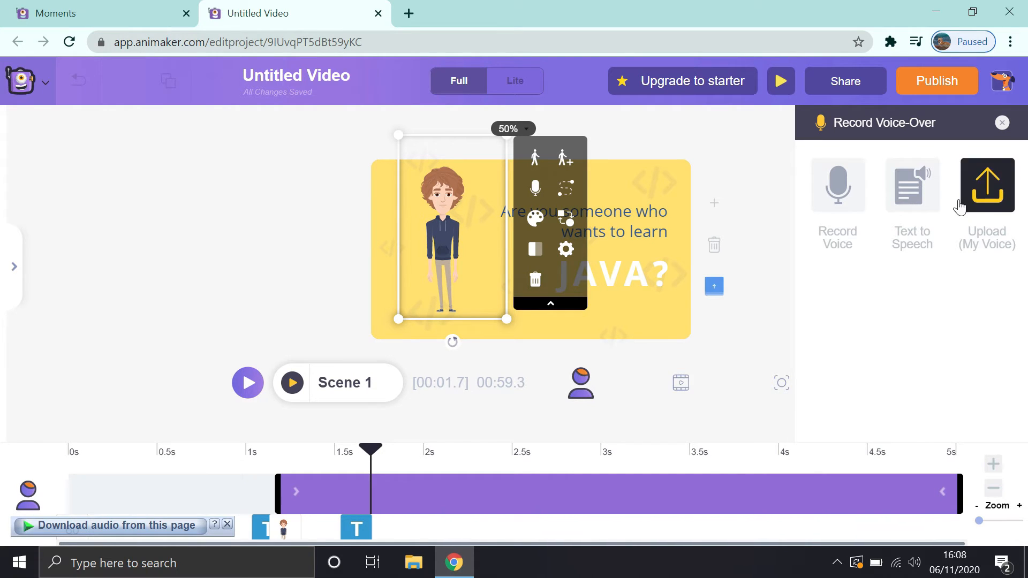
pyautogui.click(565, 185)
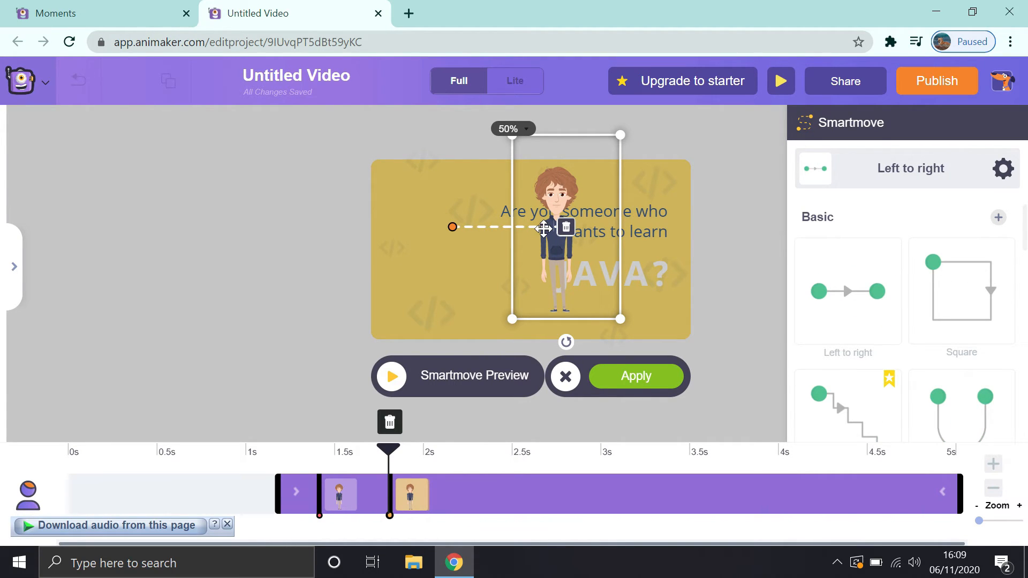
pyautogui.click(453, 227)
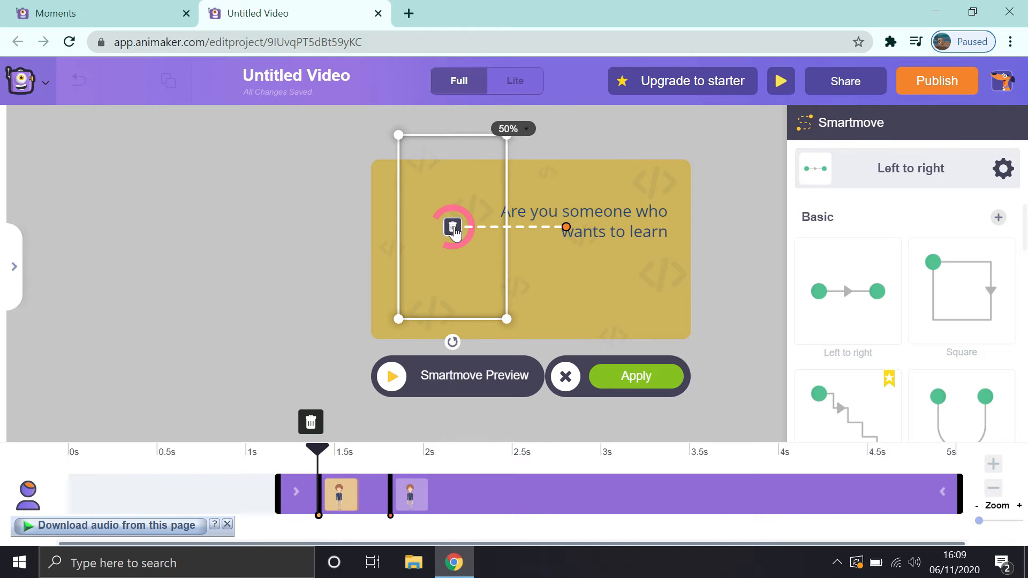
pyautogui.moveTo(450, 241); pyautogui.dragTo(253, 251)
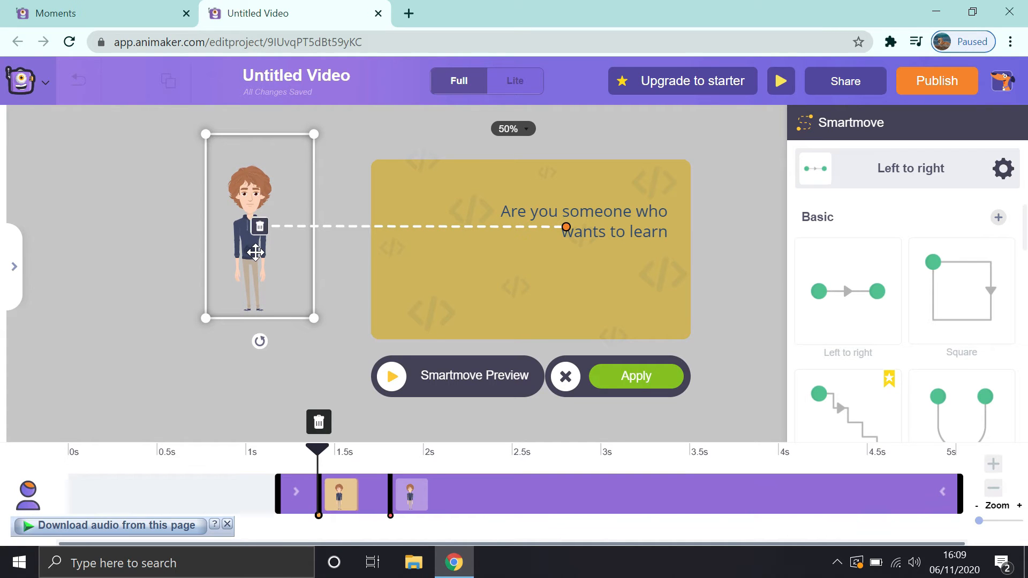
pyautogui.click(414, 379)
pyautogui.click(394, 377)
# - Extend the end of the Smartmove to about 4.4 seconds, preview the slower movement and apply it
pyautogui.moveTo(390, 500)
pyautogui.mouseDown()
pyautogui.moveTo(613, 532)
pyautogui.moveTo(809, 532)
pyautogui.moveTo(855, 509)
pyautogui.mouseUp()
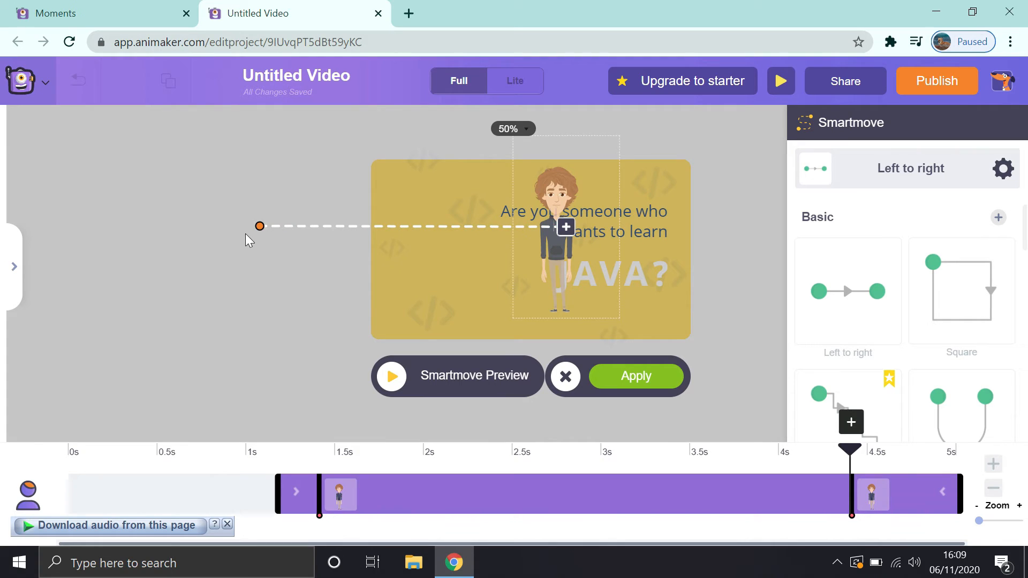
pyautogui.click(260, 226)
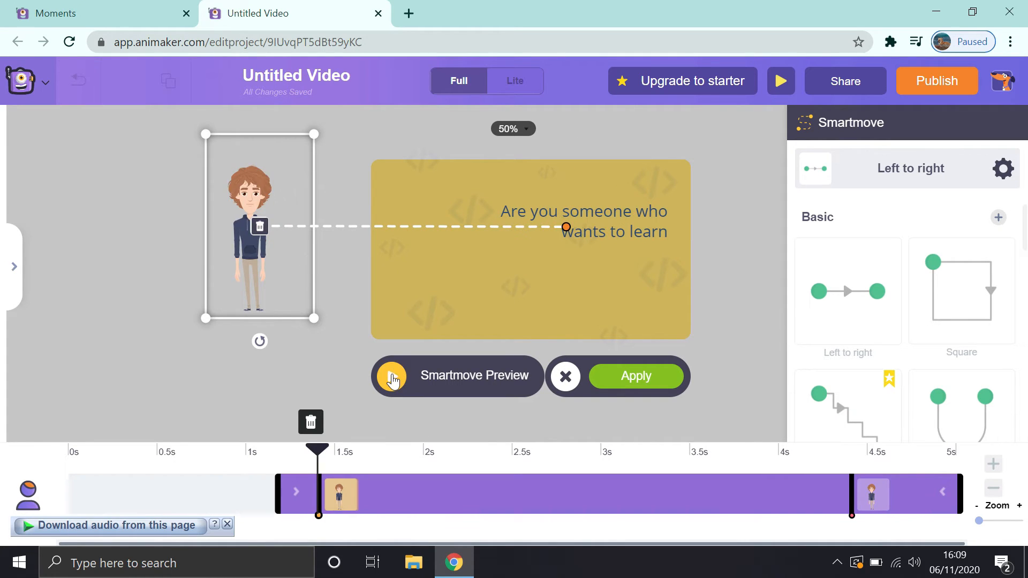
pyautogui.click(392, 377)
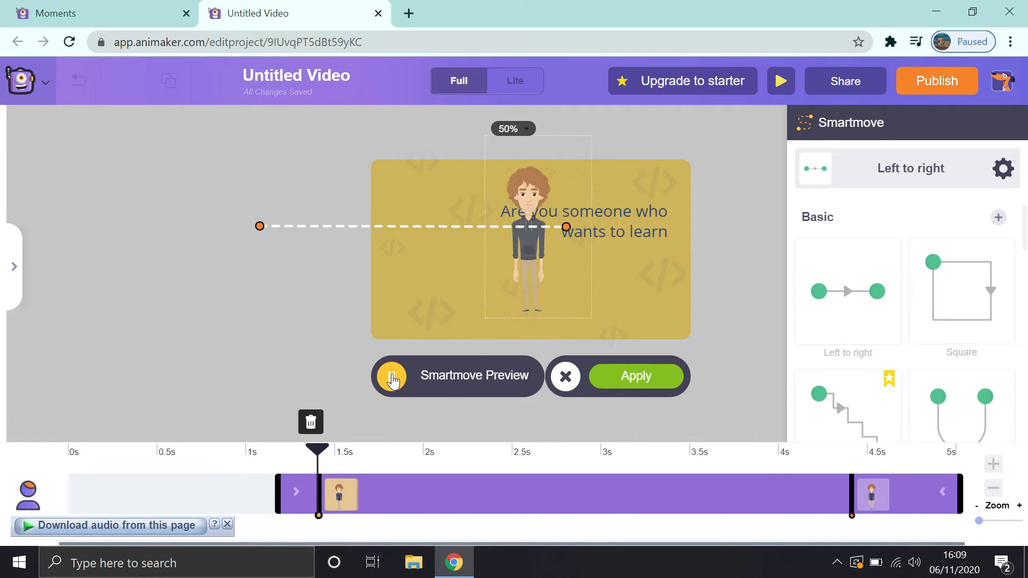
pyautogui.click(393, 377)
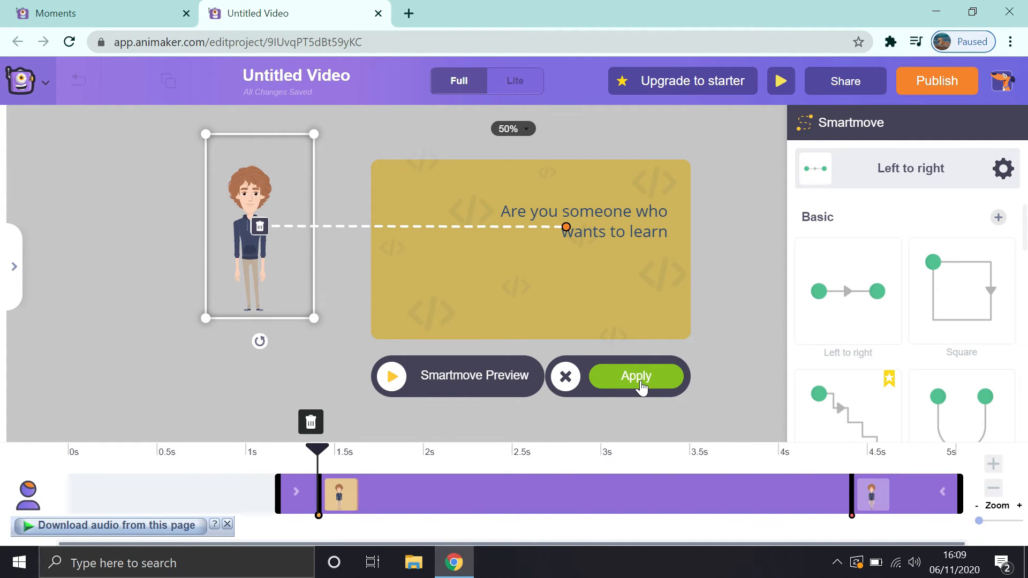
pyautogui.click(636, 376)
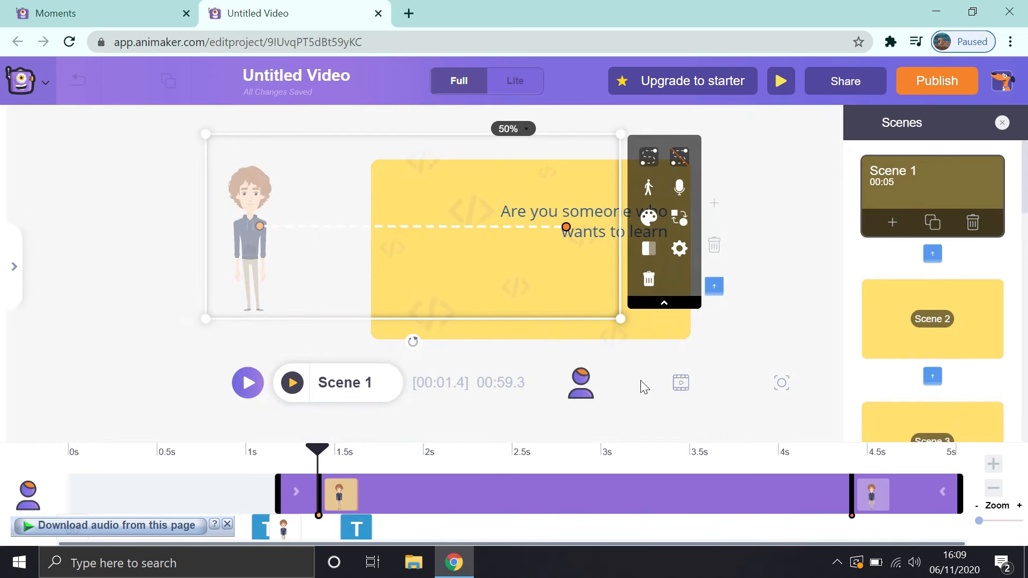
# - Play Scene 1 and check the end point of the character's Smartmove, leaving without applying changes
pyautogui.click(294, 384)
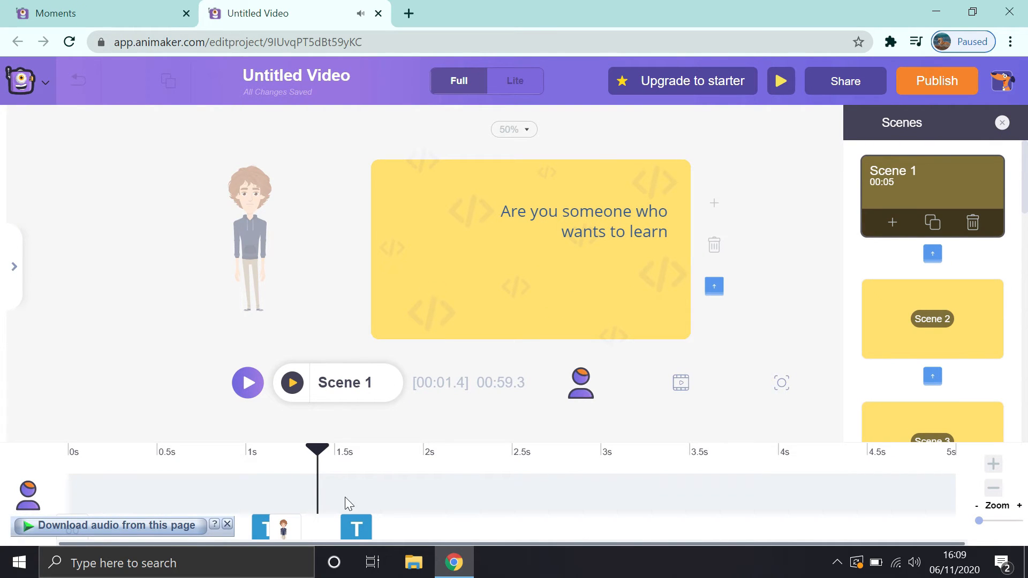
pyautogui.click(284, 530)
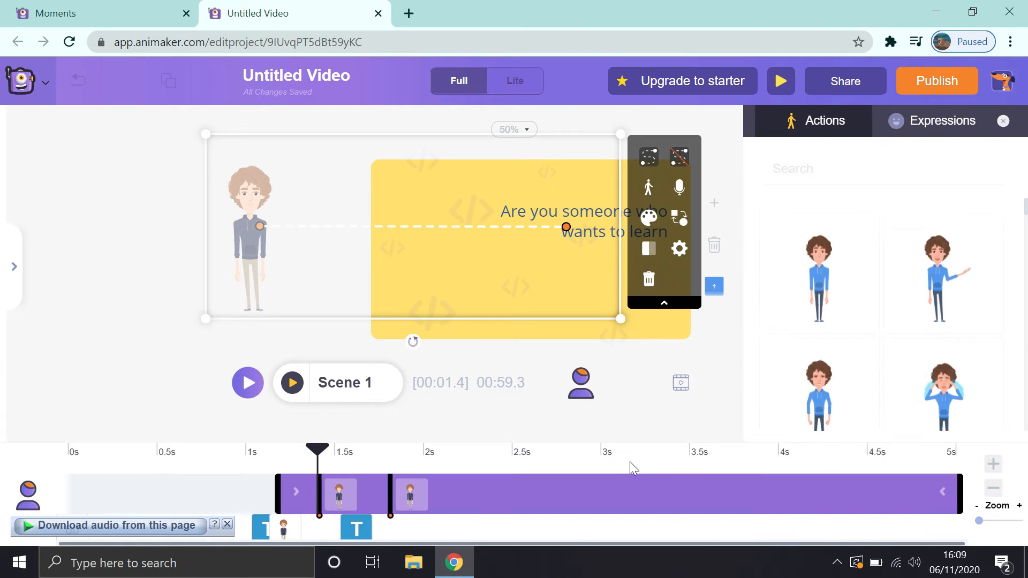
pyautogui.click(413, 497)
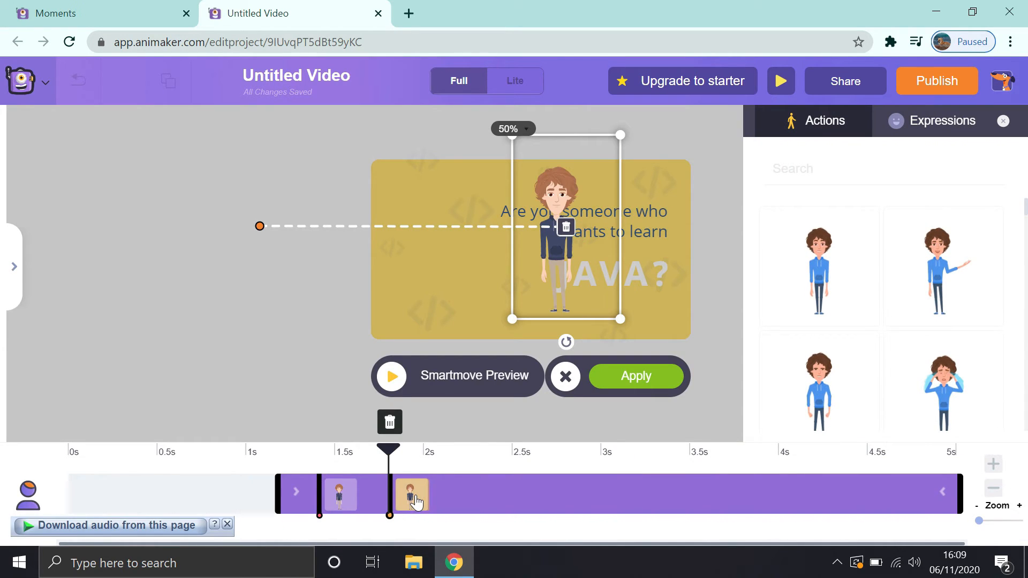
pyautogui.click(567, 376)
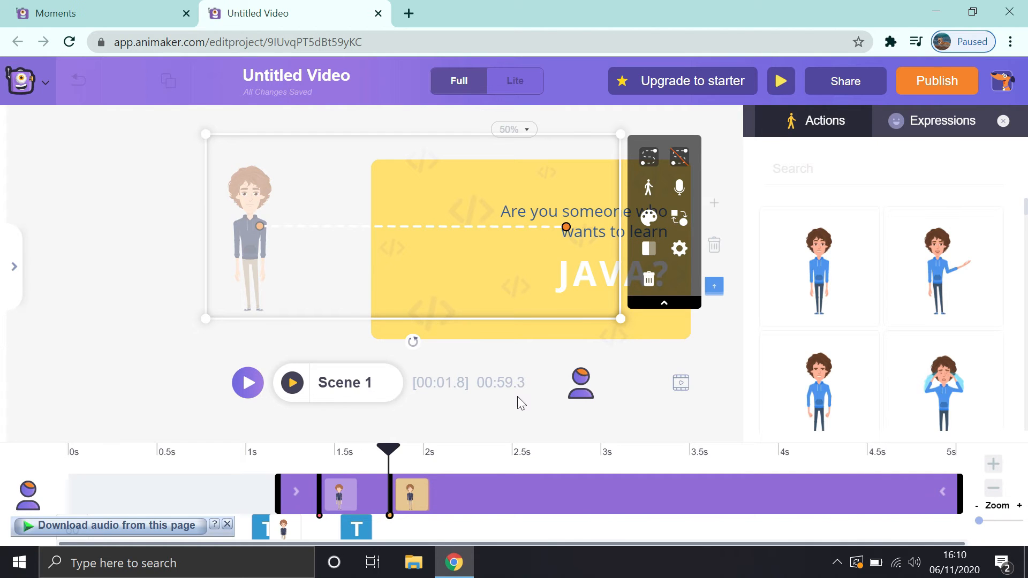
# - Delete the curly-haired character from Scene 1 and set the playhead to 0 seconds
pyautogui.click(649, 279)
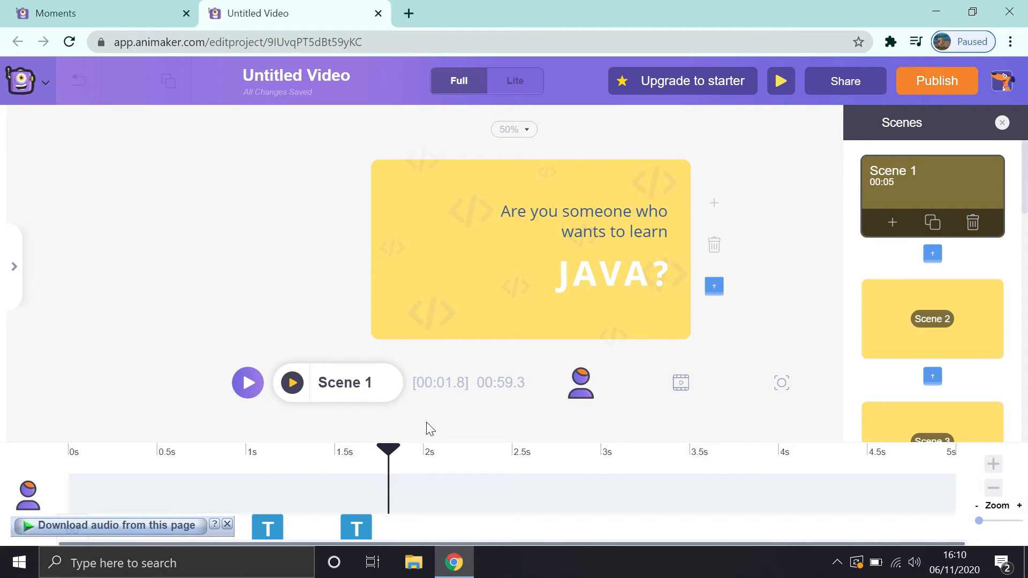
pyautogui.moveTo(388, 450); pyautogui.dragTo(52, 459)
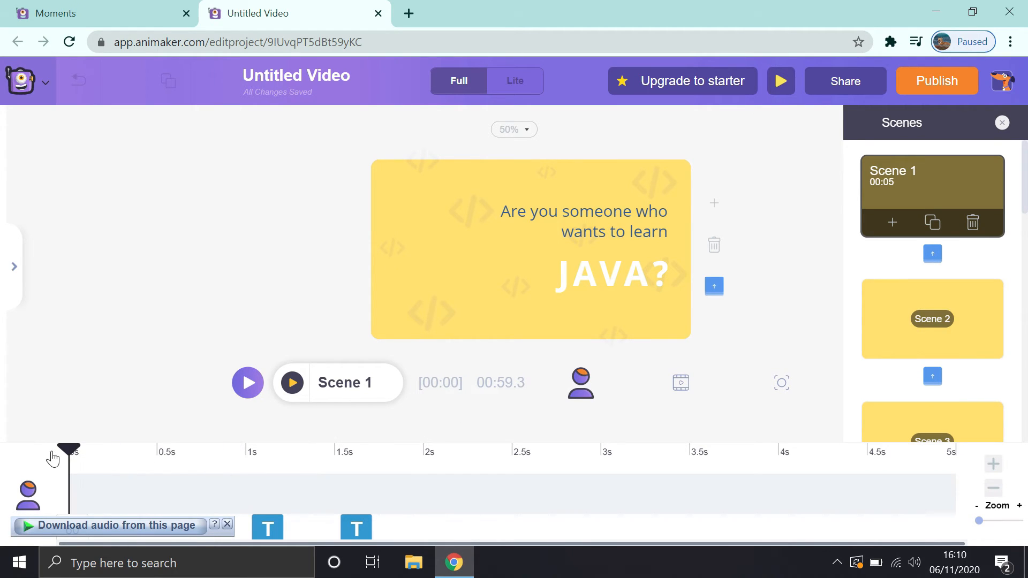
# - Add the free black-haired character with the orange shirt and jeans from the character library to Scene 1
pyautogui.click(12, 264)
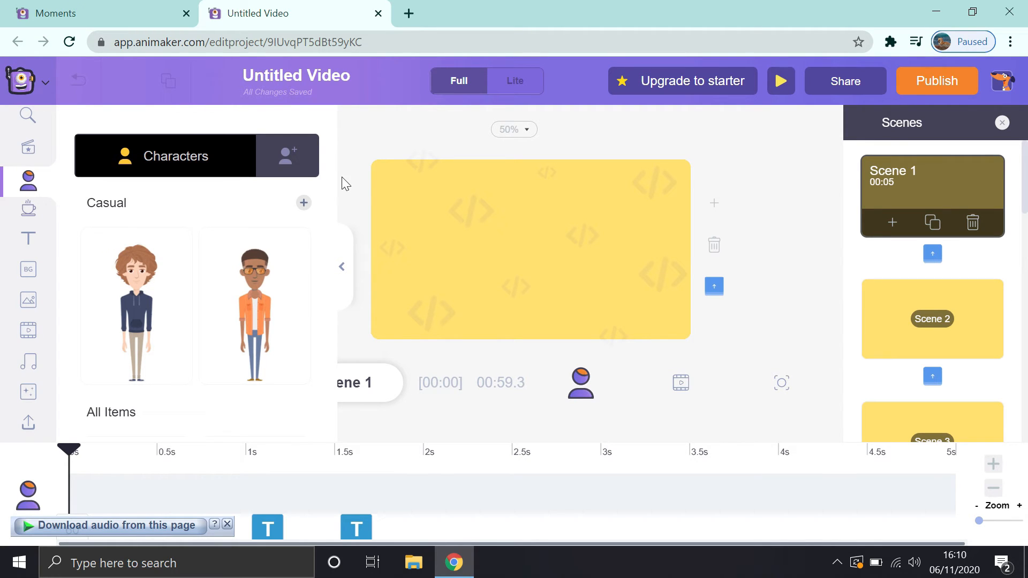
pyautogui.moveTo(326, 192); pyautogui.dragTo(326, 248)
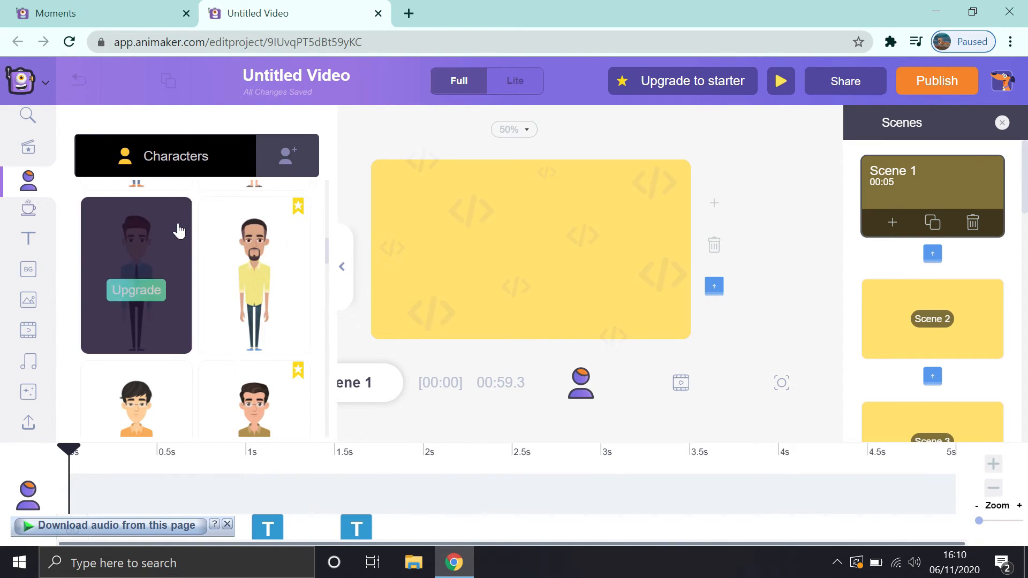
pyautogui.moveTo(301, 207)
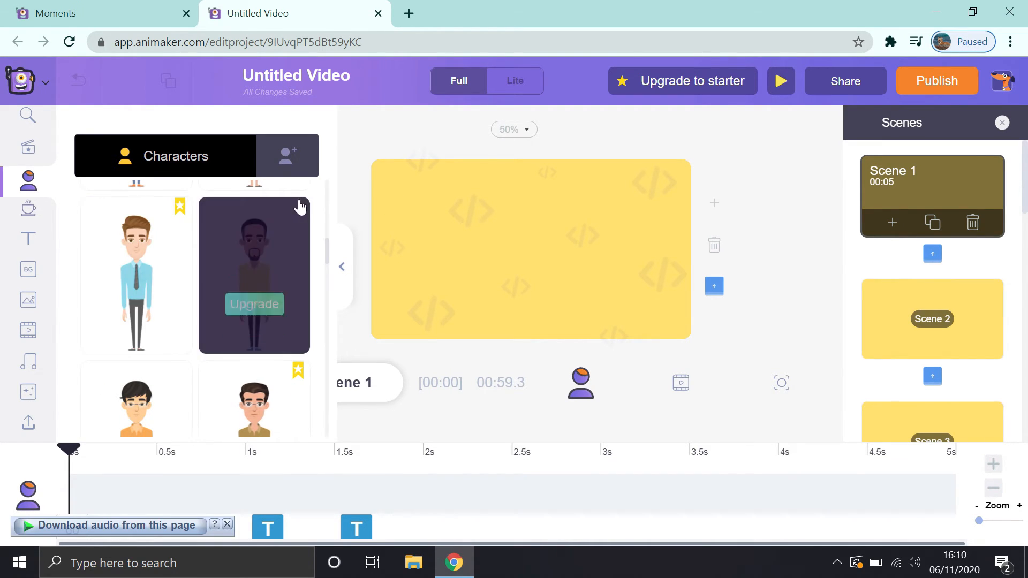
pyautogui.moveTo(328, 250)
pyautogui.mouseDown()
pyautogui.moveTo(328, 274)
pyautogui.moveTo(326, 266)
pyautogui.mouseUp()
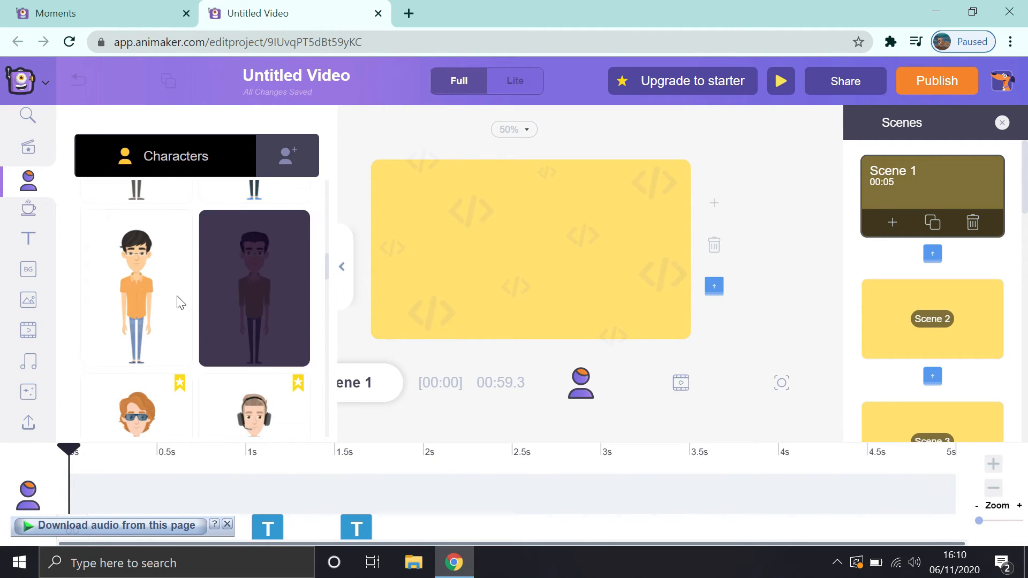
pyautogui.click(137, 297)
# - Place the orange-shirt character at the left edge of Scene 1 and enlarge it to nearly the full scene height
pyautogui.moveTo(521, 270); pyautogui.dragTo(420, 243)
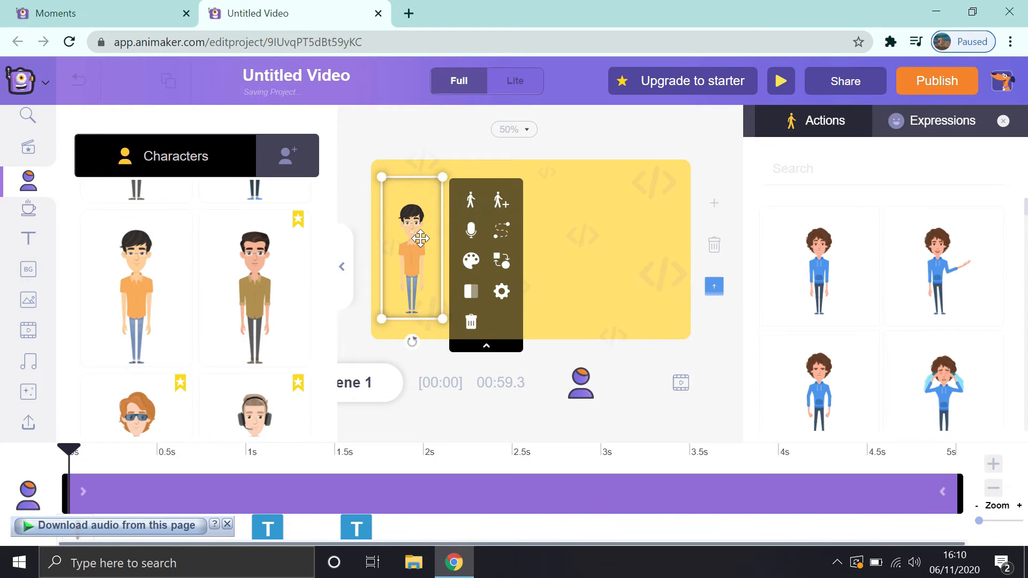
pyautogui.moveTo(443, 176); pyautogui.dragTo(463, 170)
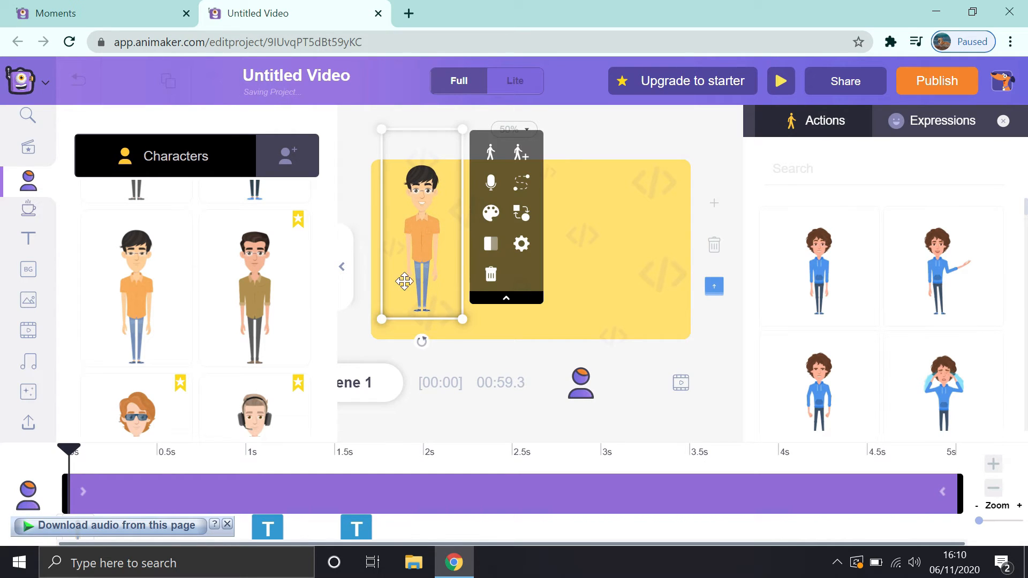
pyautogui.moveTo(378, 324); pyautogui.dragTo(373, 339)
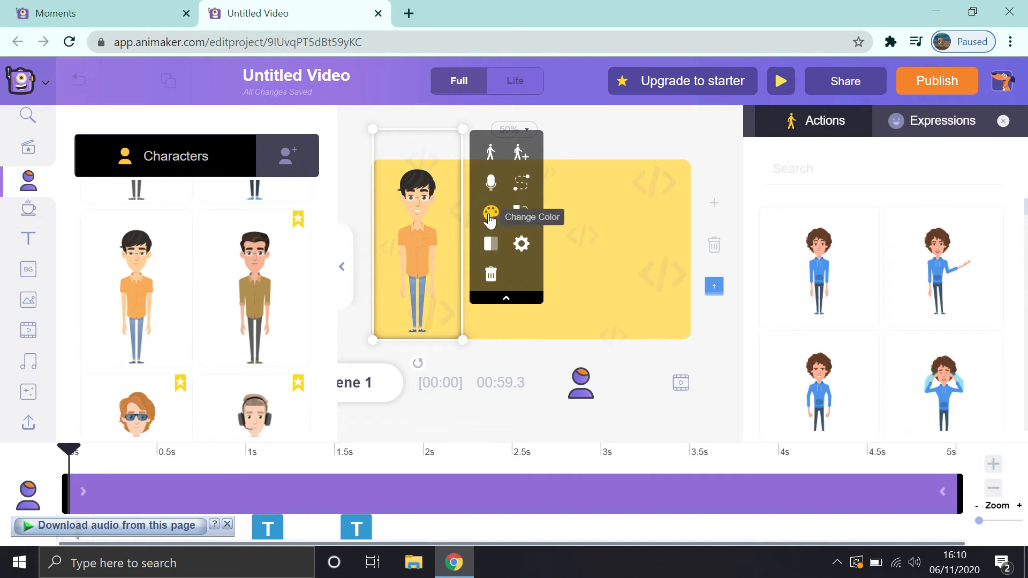
# - Change the orange-shirt character's TopWear color to red from the color palette
pyautogui.click(491, 215)
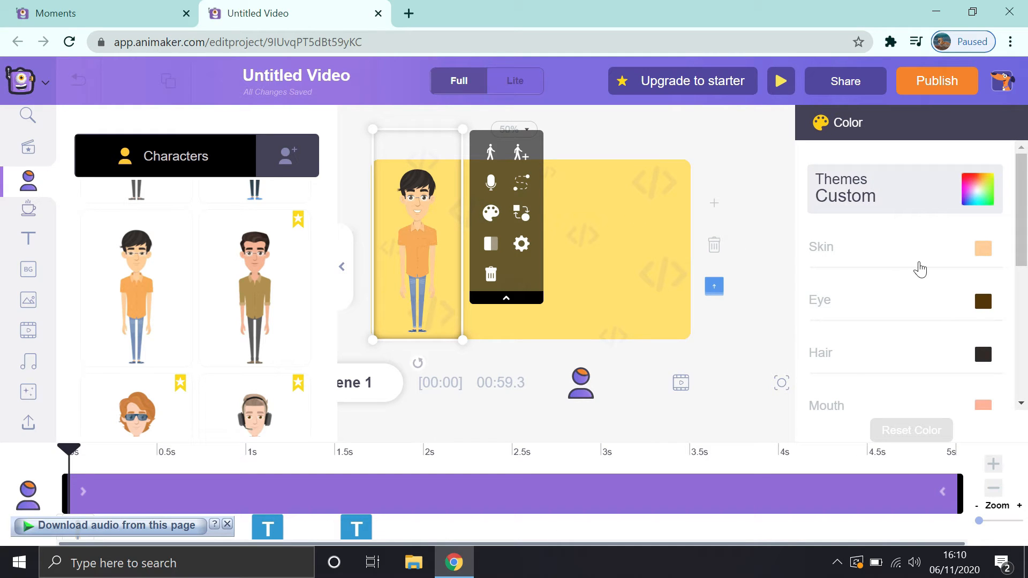
pyautogui.moveTo(1019, 230); pyautogui.dragTo(1021, 362)
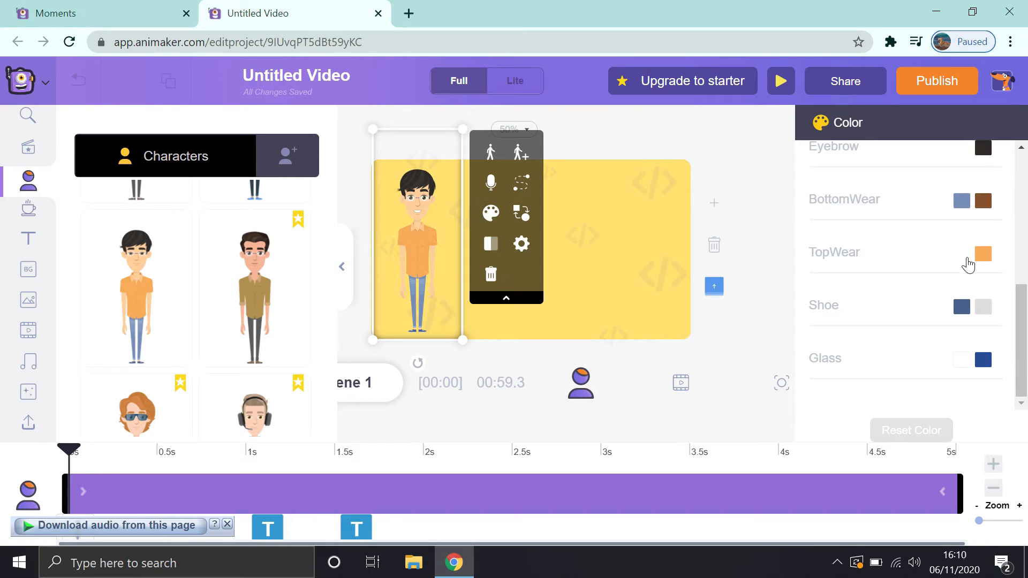
pyautogui.click(981, 255)
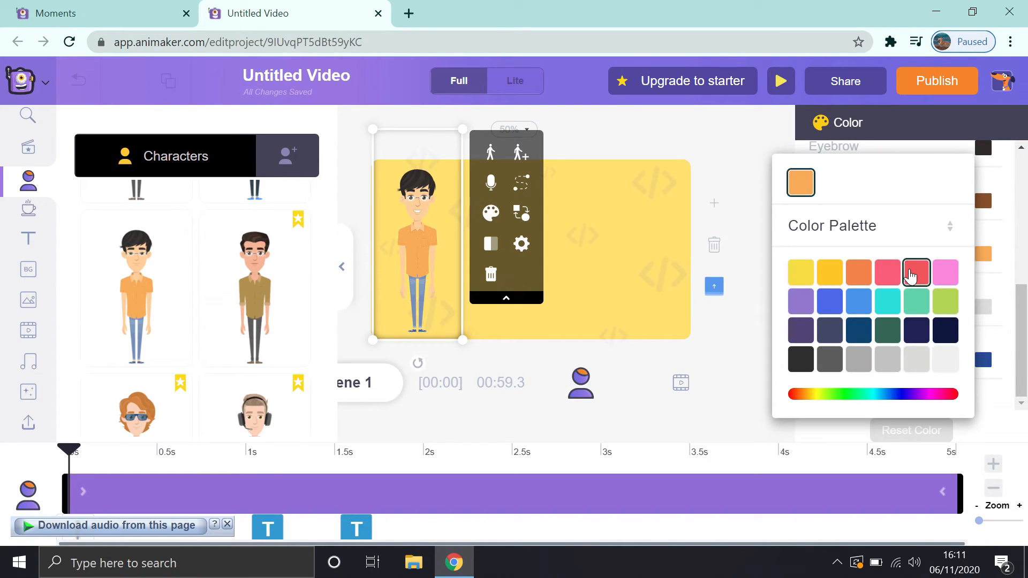
pyautogui.click(915, 274)
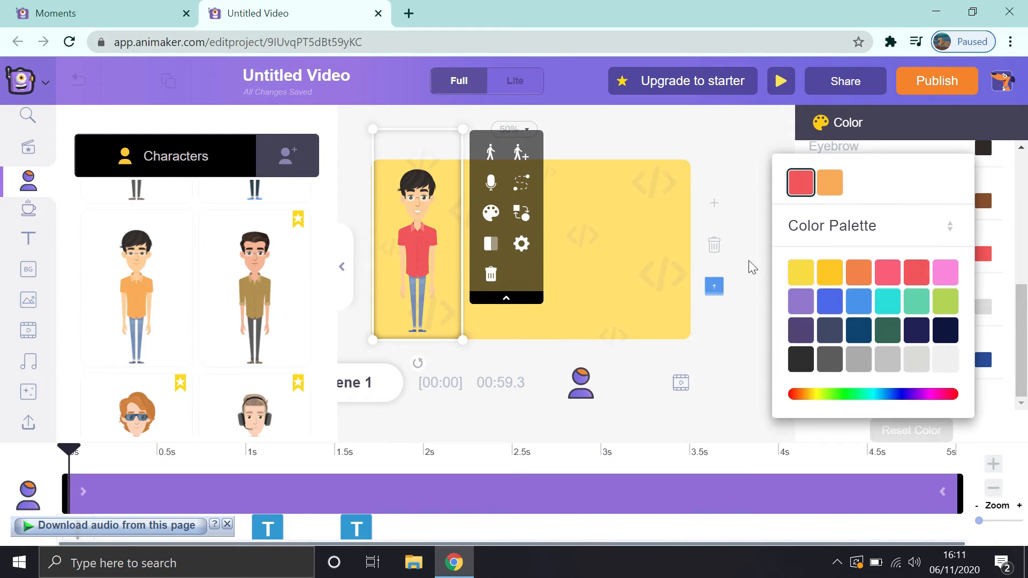
pyautogui.click(759, 282)
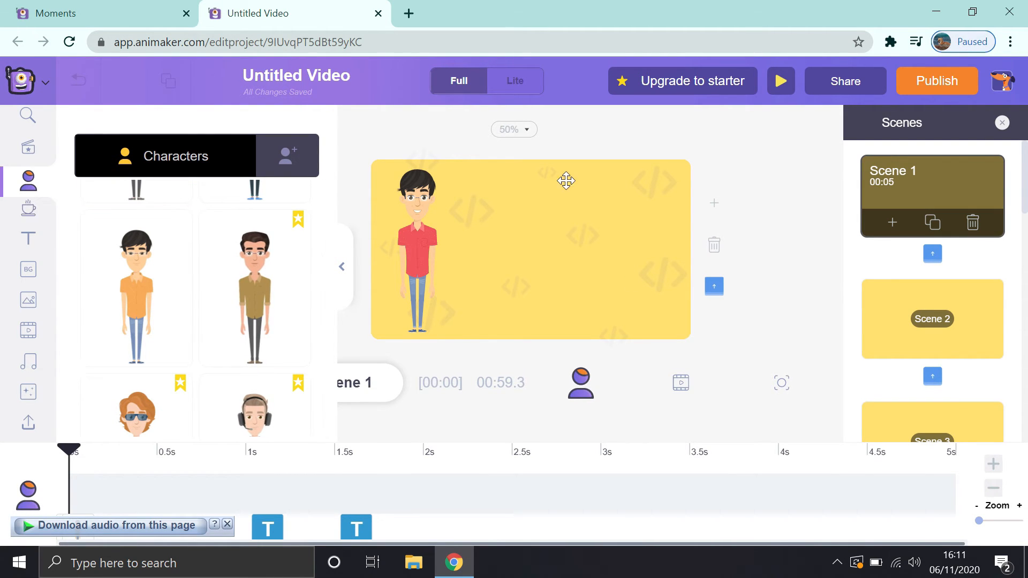
# - Swap the red-shirt character in Scene 1 for a slightly turned standing version and apply the replacement
pyautogui.click(427, 239)
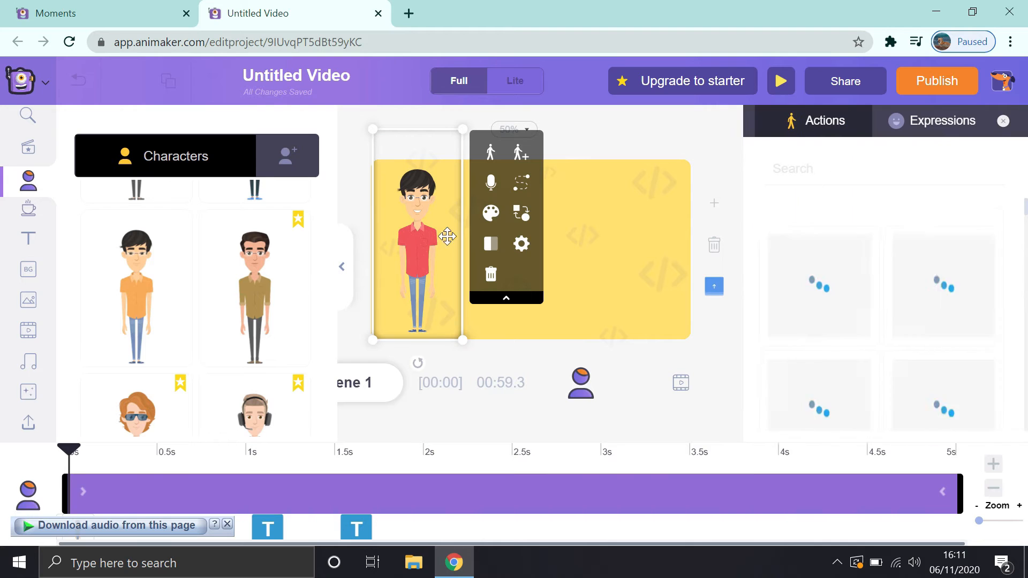
pyautogui.click(522, 214)
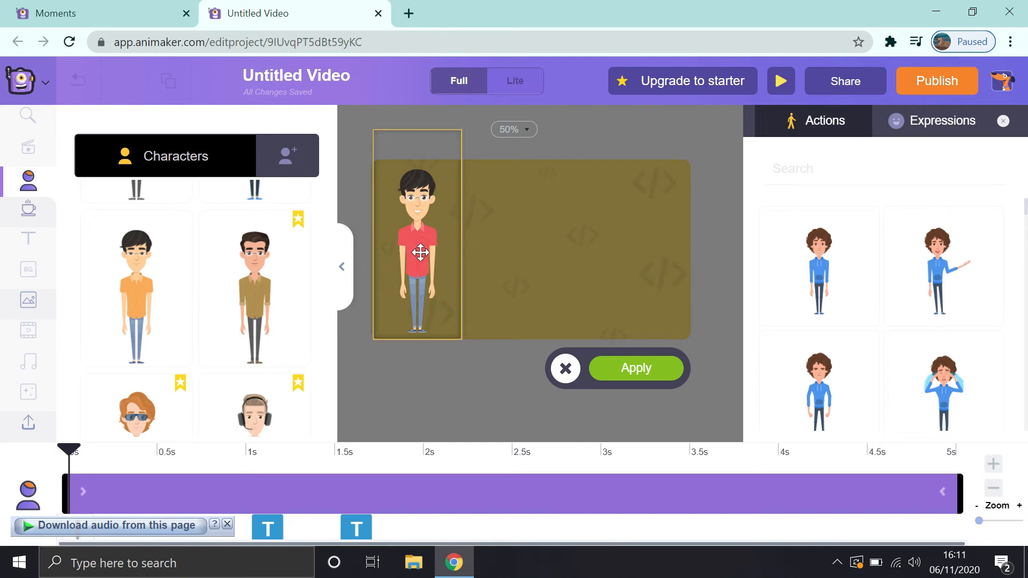
pyautogui.moveTo(233, 261)
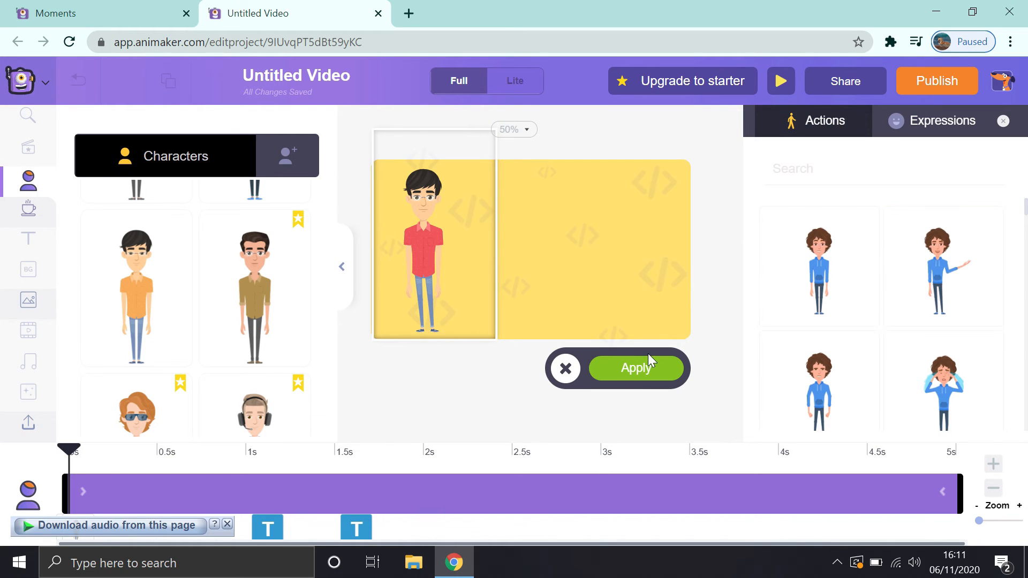
pyautogui.click(637, 369)
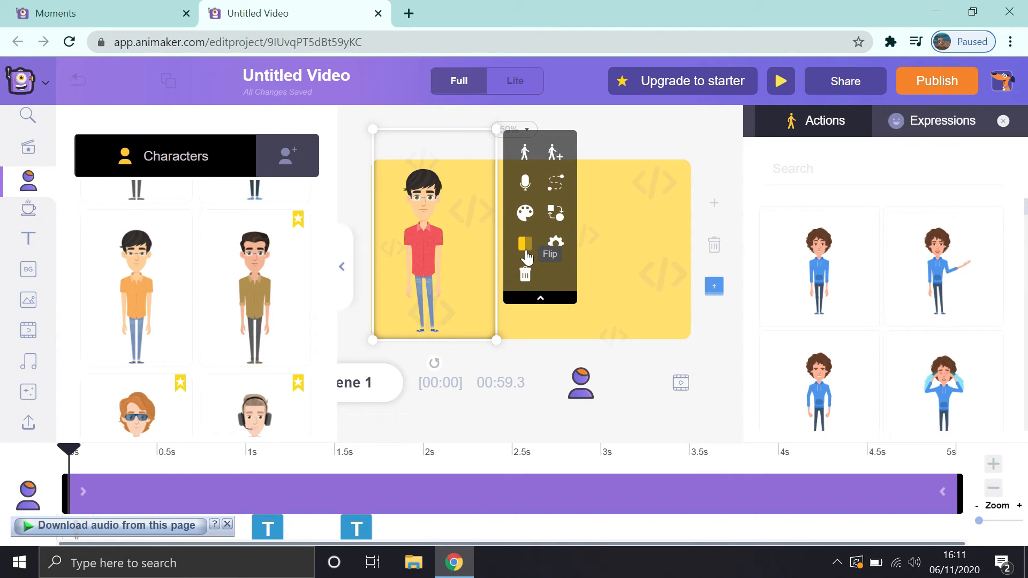
# - Cycle the character through the flip orientations and return it to its original upright orientation
pyautogui.click(525, 247)
pyautogui.click(527, 257)
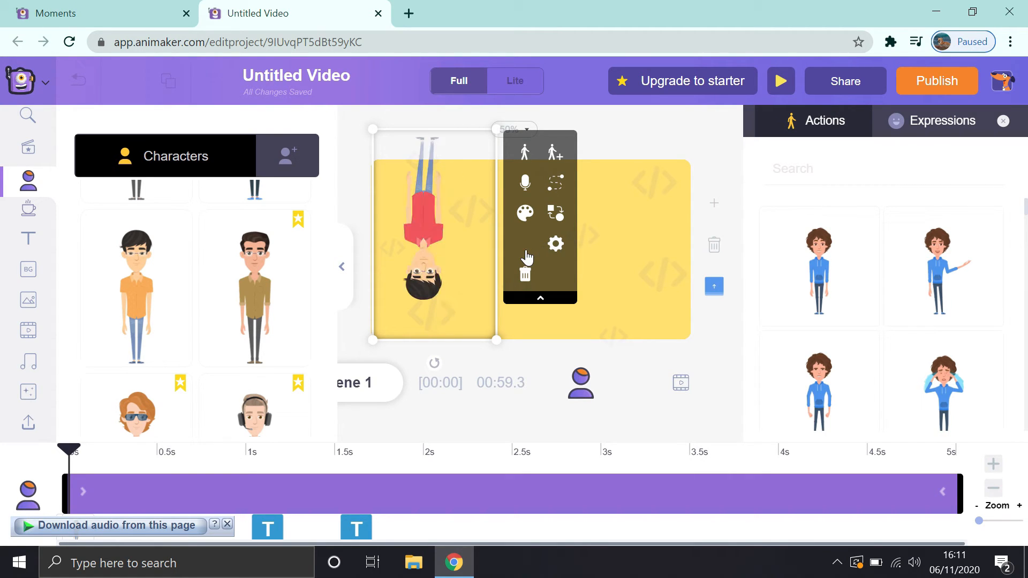
pyautogui.click(528, 257)
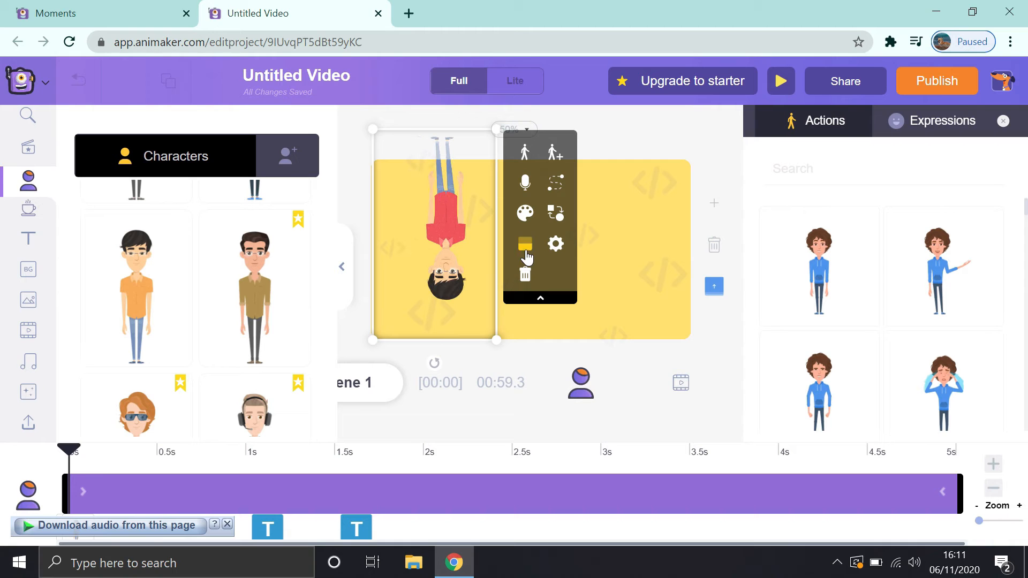
pyautogui.click(527, 258)
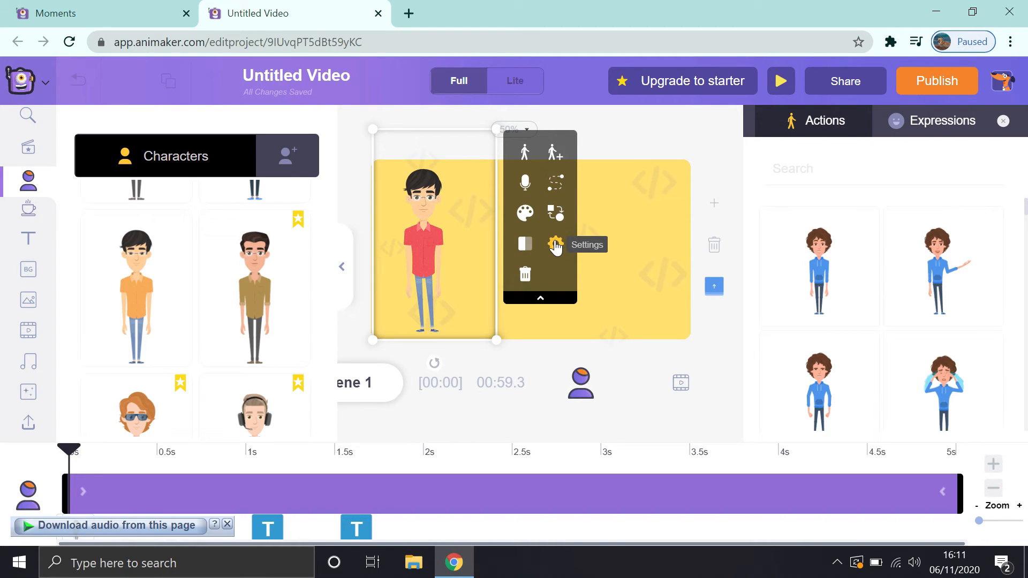
# - Examine the Enter Effect and Exit Effect choices in the character's settings without applying any
pyautogui.click(556, 245)
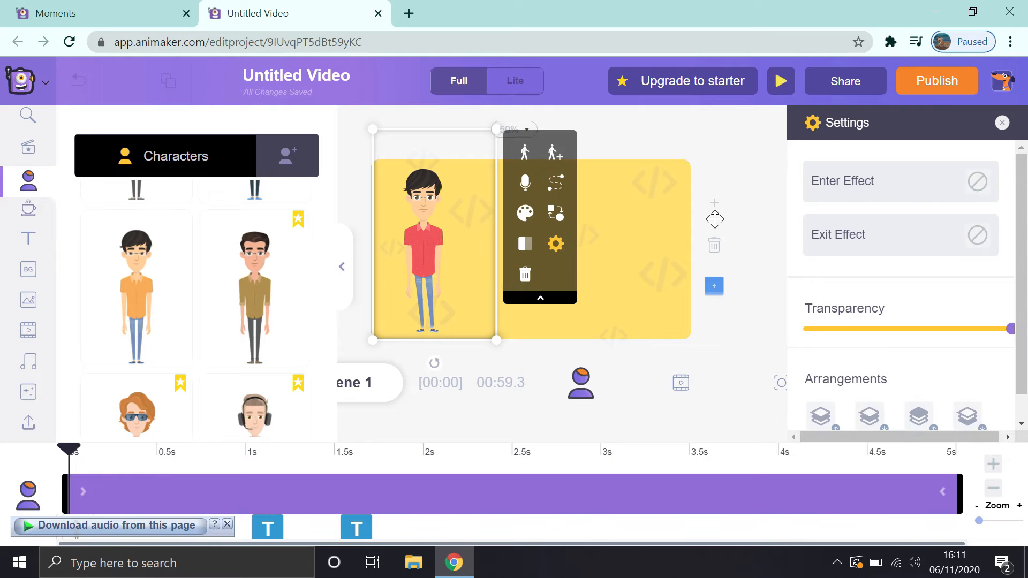
pyautogui.click(920, 194)
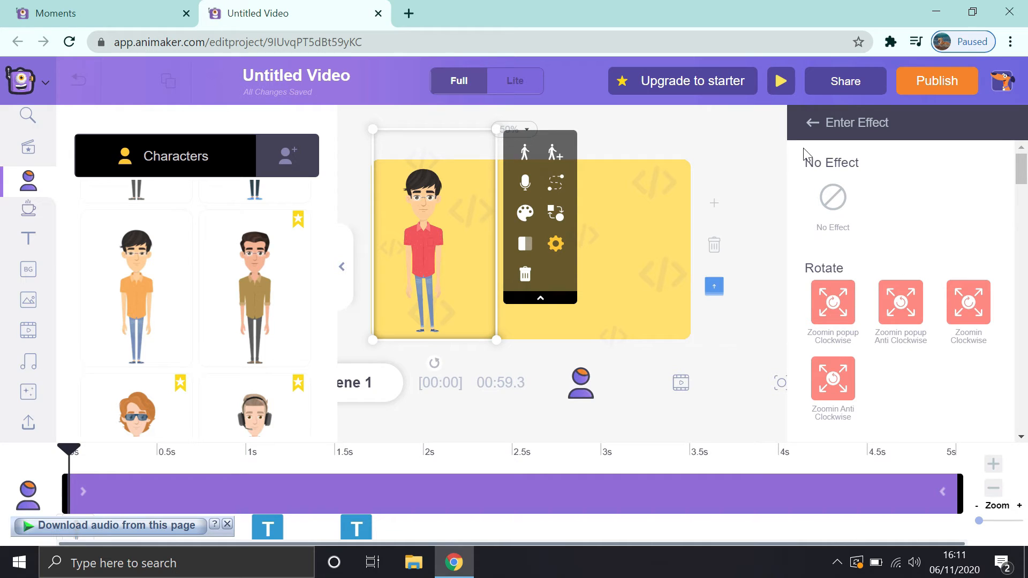
pyautogui.click(813, 125)
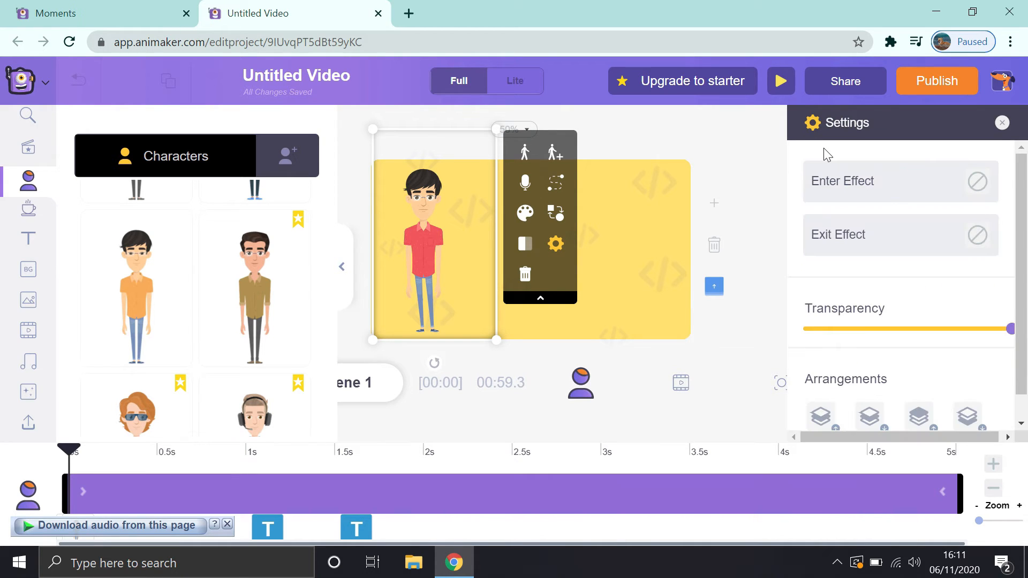
pyautogui.click(868, 241)
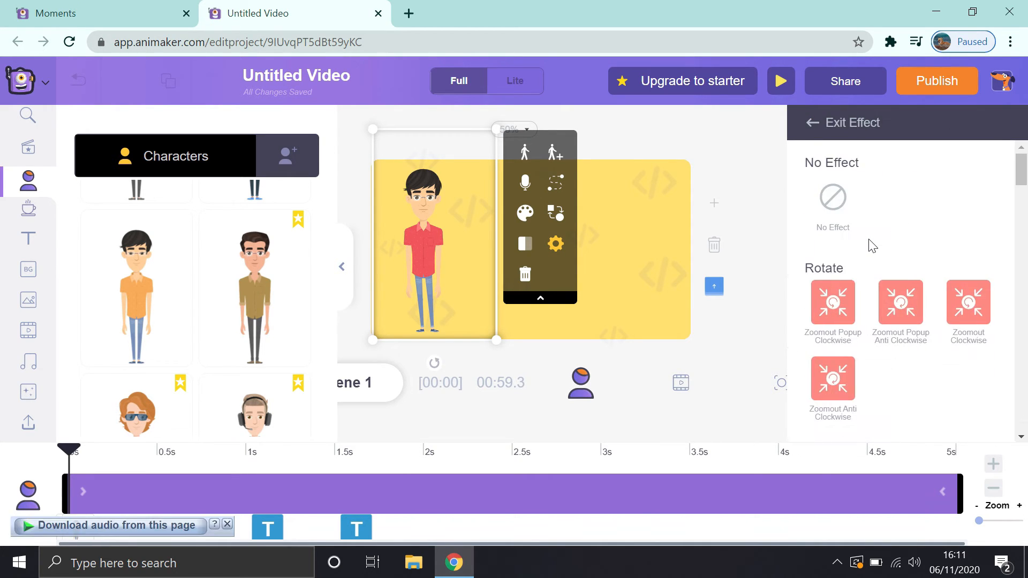
pyautogui.click(812, 125)
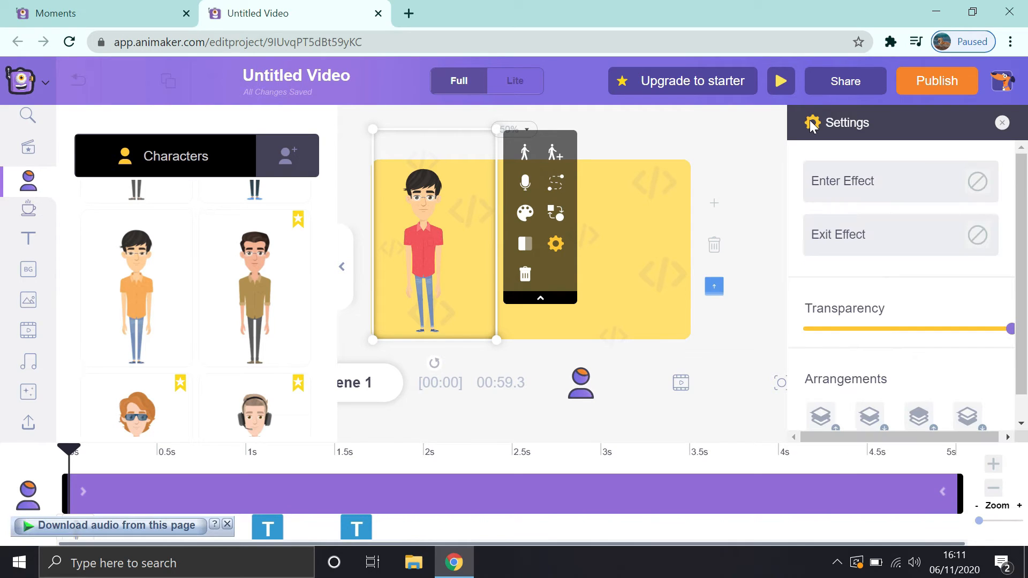
pyautogui.click(580, 270)
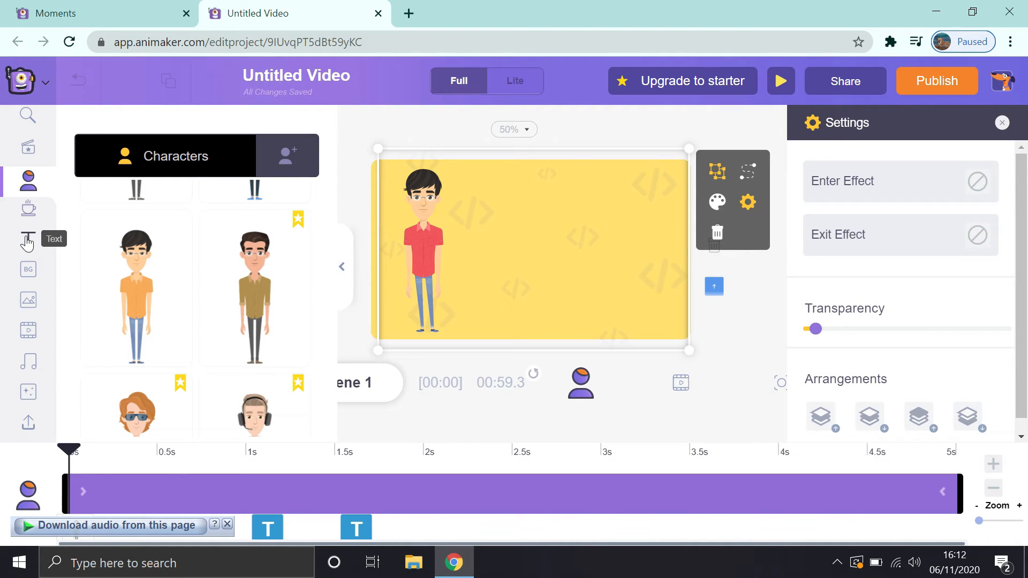
# - Try out the yellow square shape beside the character in Scene 1 and delete it
pyautogui.click(28, 214)
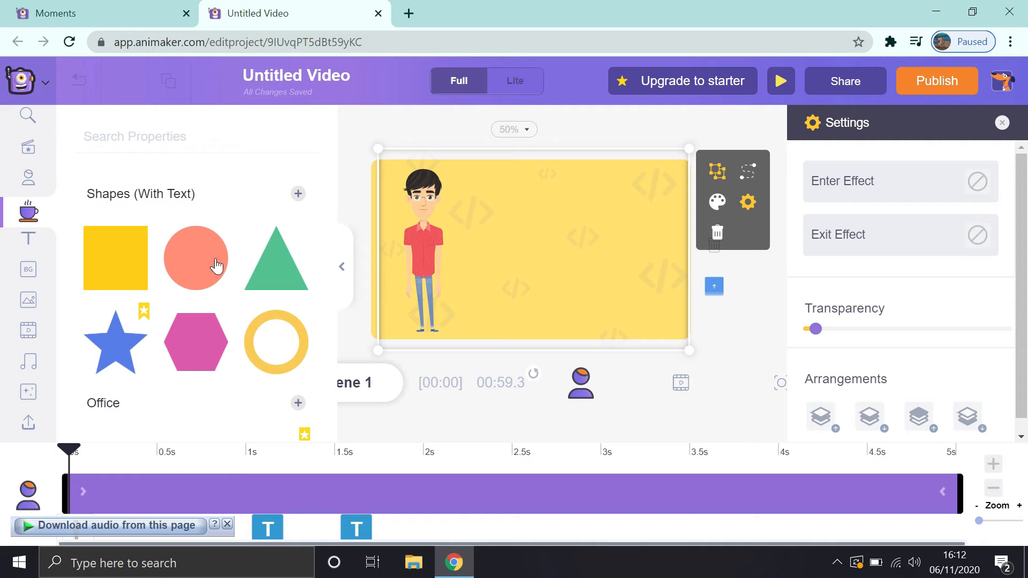
pyautogui.click(127, 259)
pyautogui.moveTo(563, 250)
pyautogui.mouseDown()
pyautogui.moveTo(616, 250)
pyautogui.moveTo(580, 236)
pyautogui.moveTo(577, 257)
pyautogui.moveTo(577, 248)
pyautogui.mouseUp()
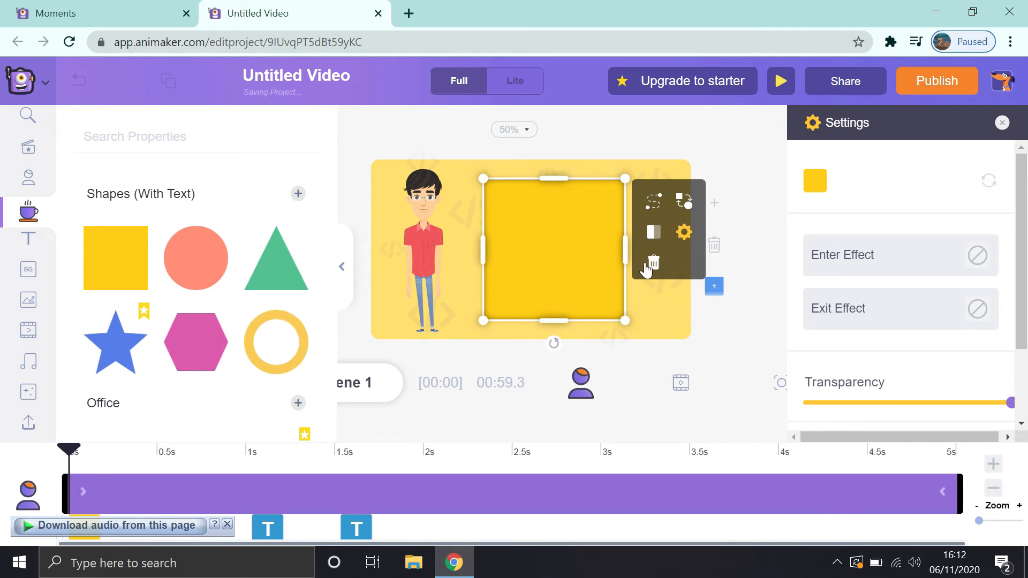
pyautogui.click(652, 263)
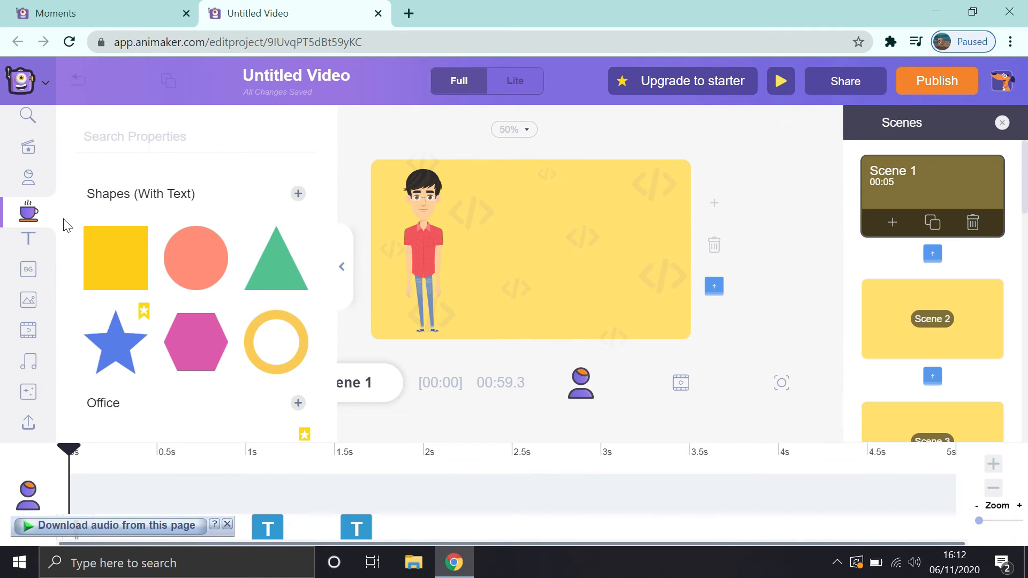
# - Add the "The Home Coming #TRUESTORY" text template and place it beside the character's head and shoulders in Scene 1
pyautogui.click(30, 240)
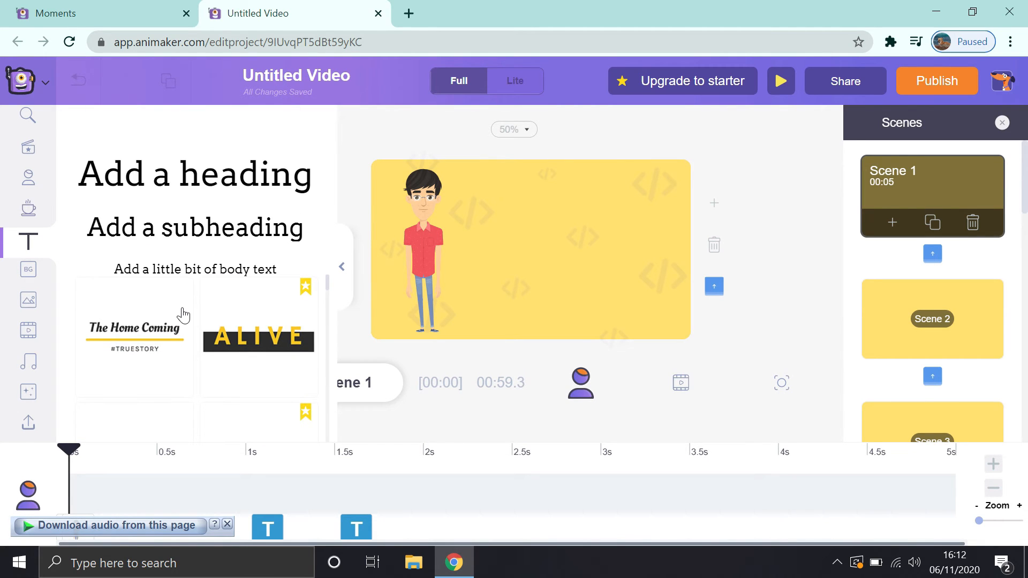
pyautogui.click(136, 346)
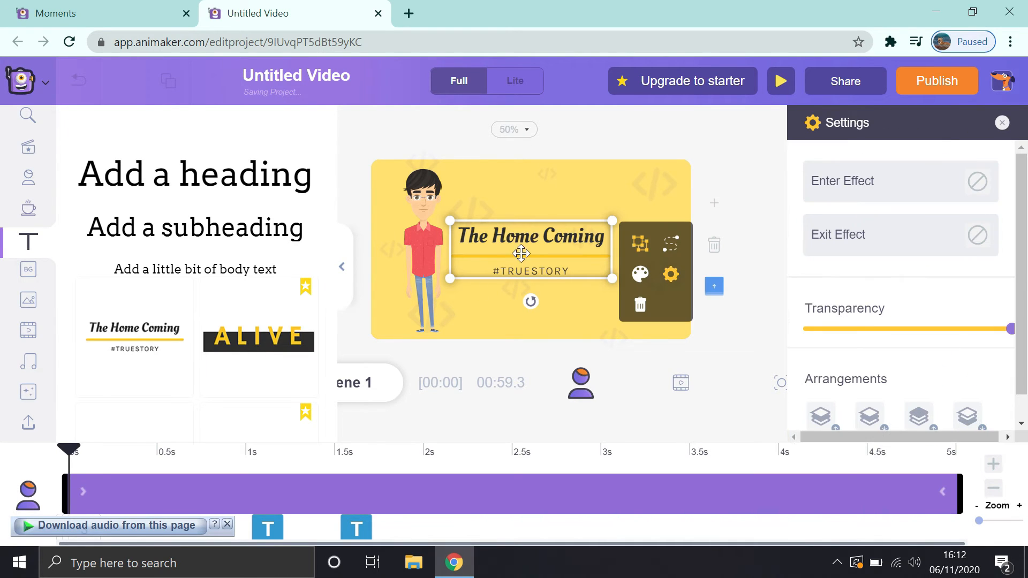
pyautogui.moveTo(522, 254); pyautogui.dragTo(527, 217)
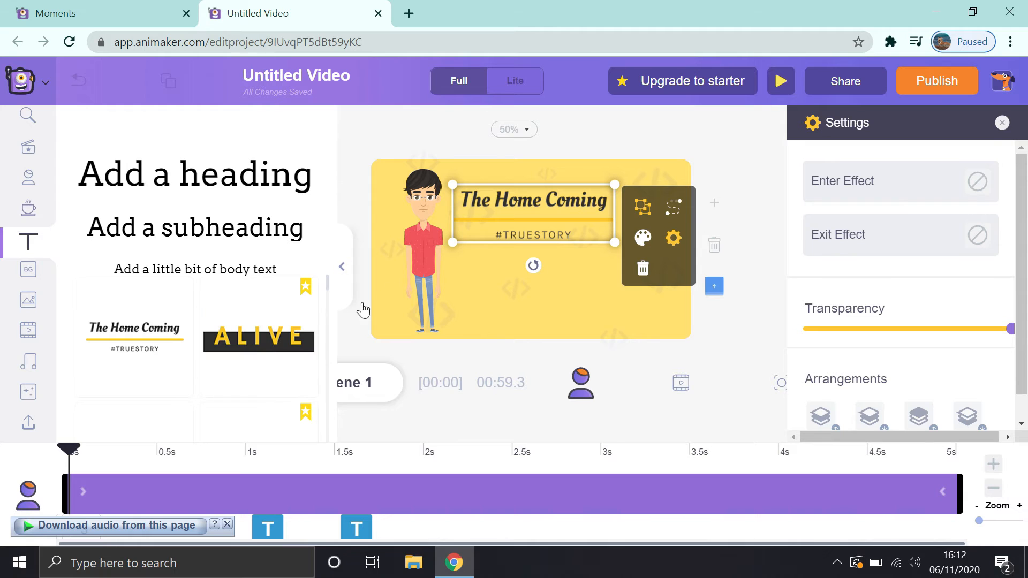
# - Replace the "The Home Coming" heading in the text template with "stikom"
pyautogui.click(677, 241)
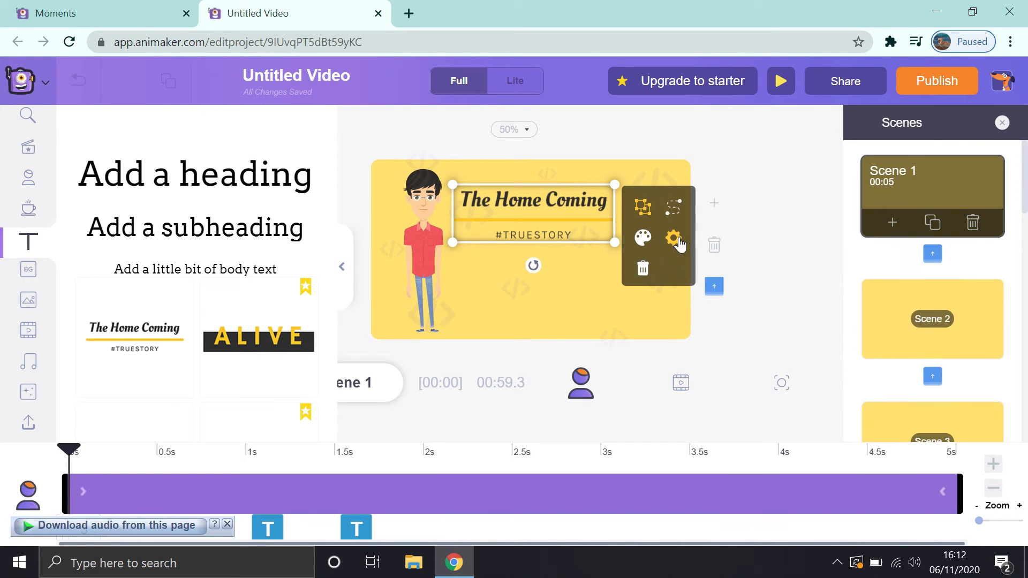
pyautogui.click(644, 239)
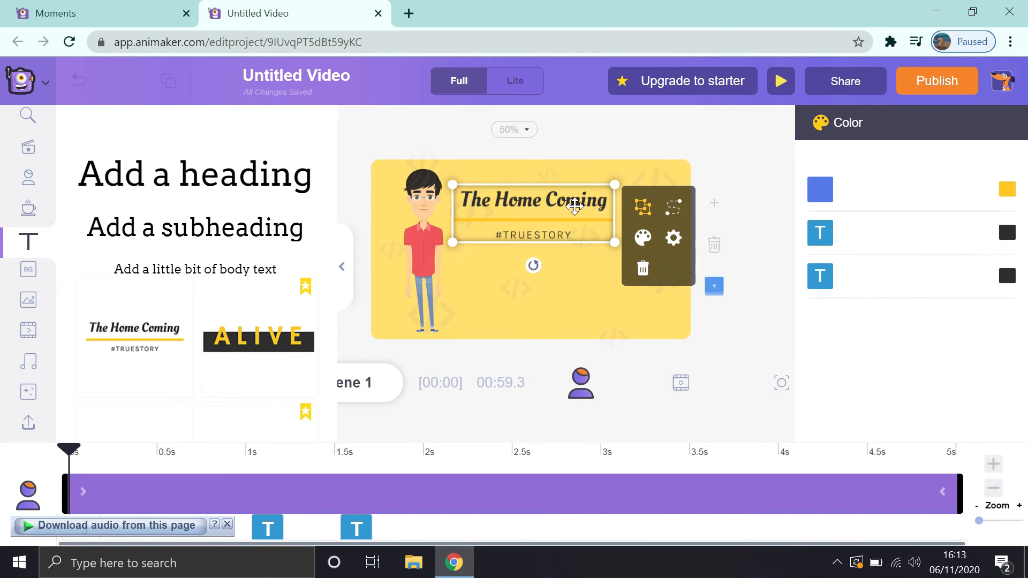
pyautogui.doubleClick(575, 206)
pyautogui.click(575, 205)
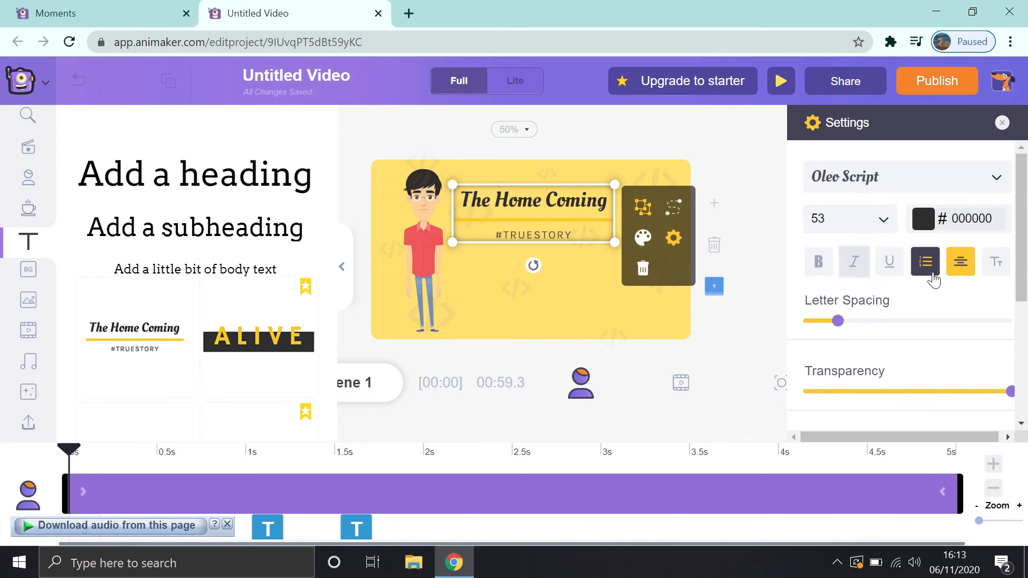
pyautogui.press('BackSpace')
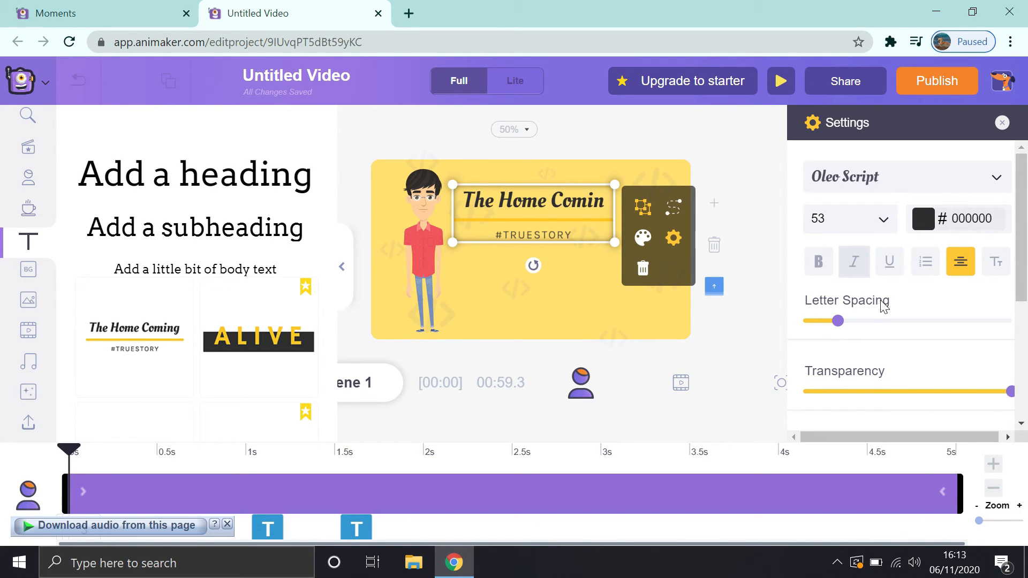
pyautogui.hotkey('ctrl', 'a')
pyautogui.press('BackSpace')
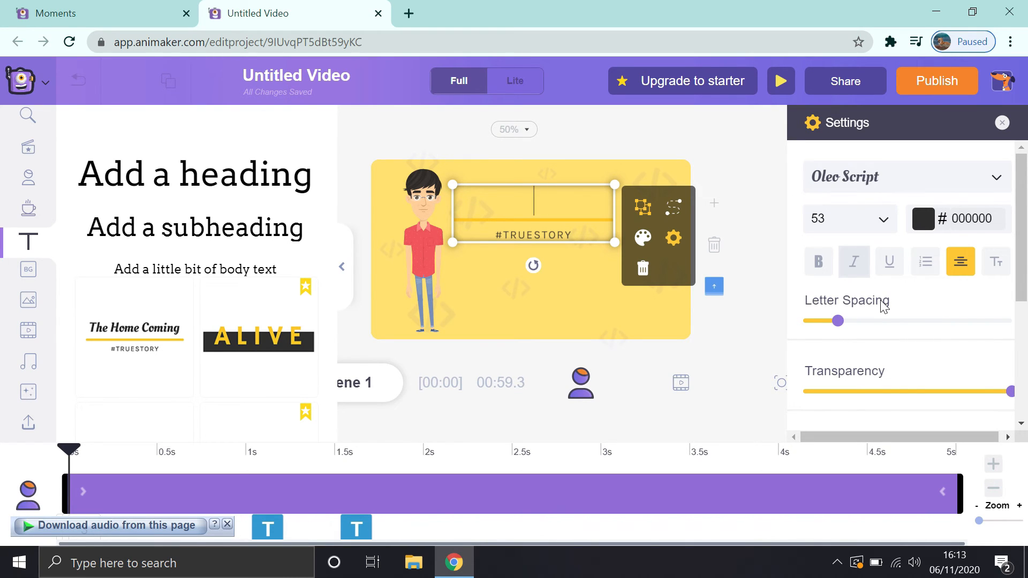
pyautogui.write('stikom')
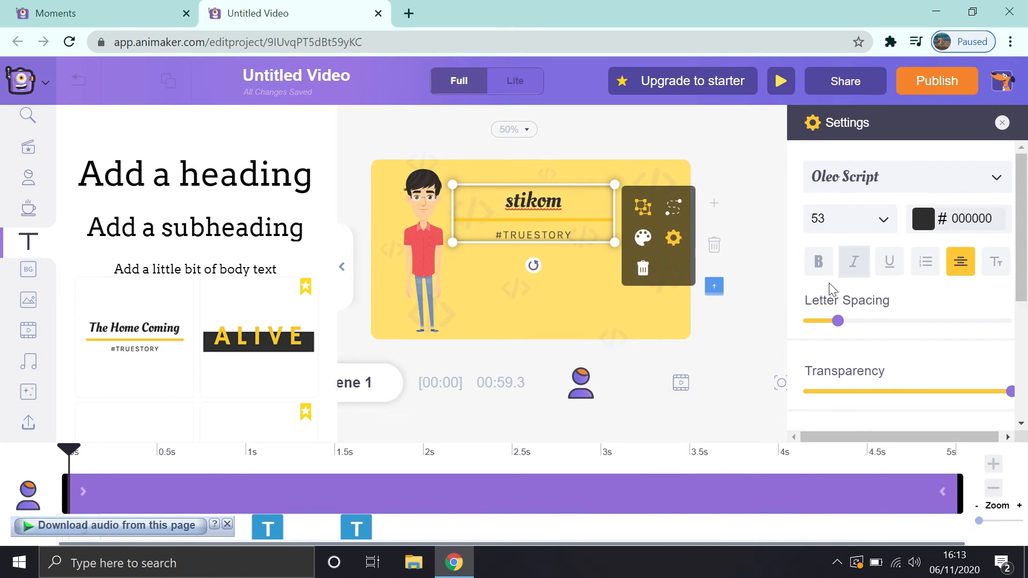
pyautogui.click(585, 236)
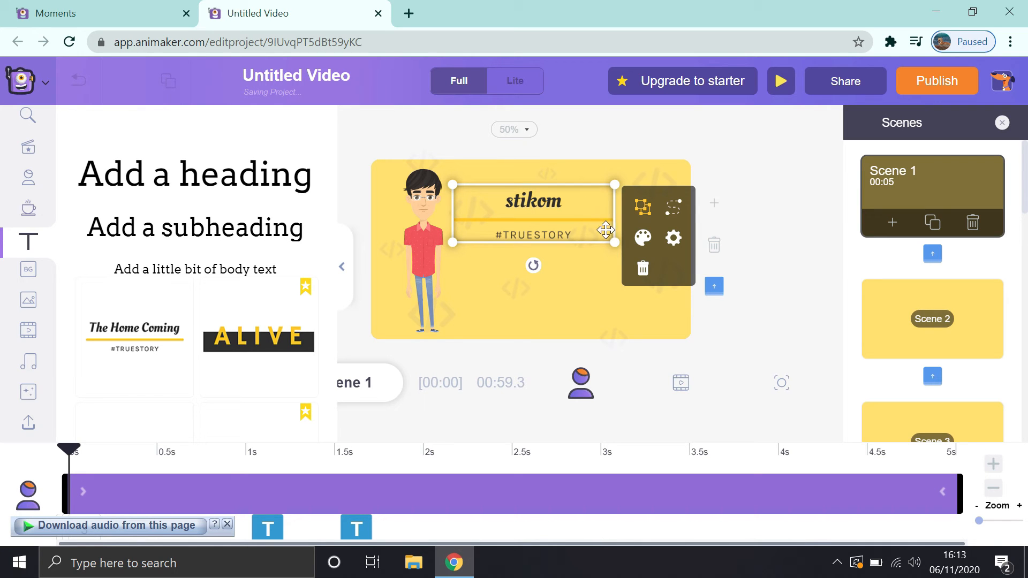
# - Set the font of the "stikom" heading to Bowlby One SC
pyautogui.doubleClick(582, 201)
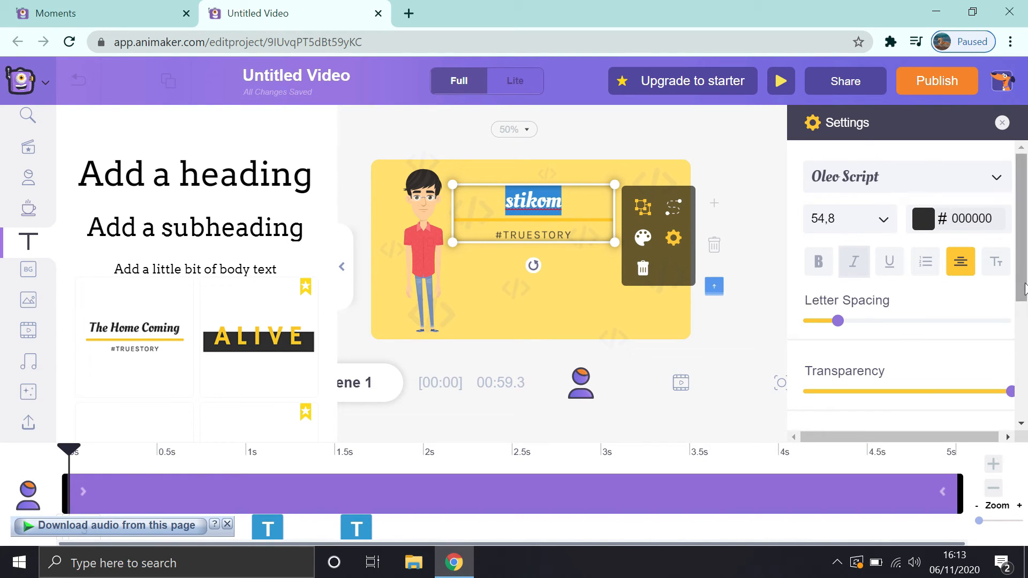
pyautogui.moveTo(1025, 271); pyautogui.dragTo(1004, 197)
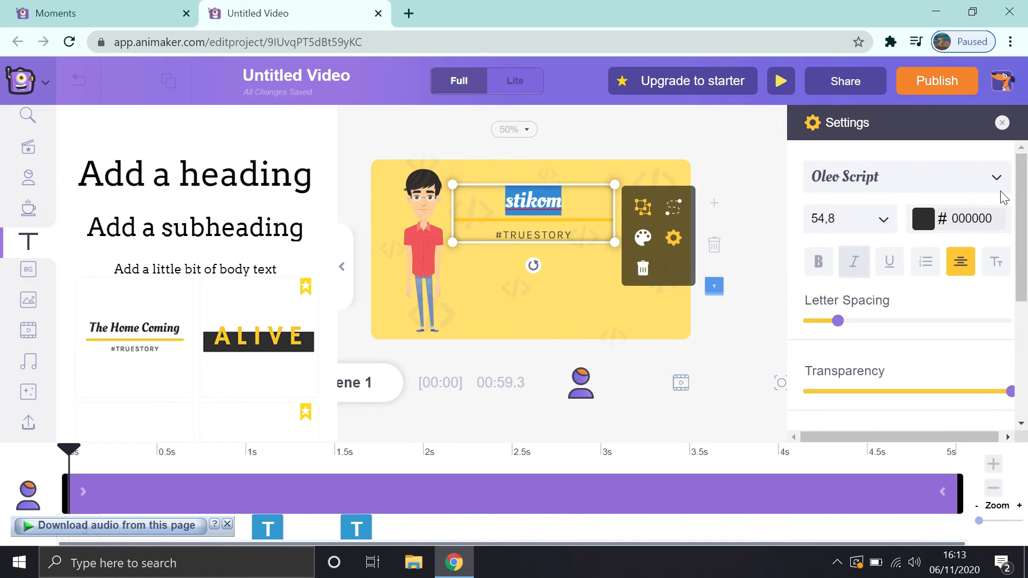
pyautogui.click(979, 180)
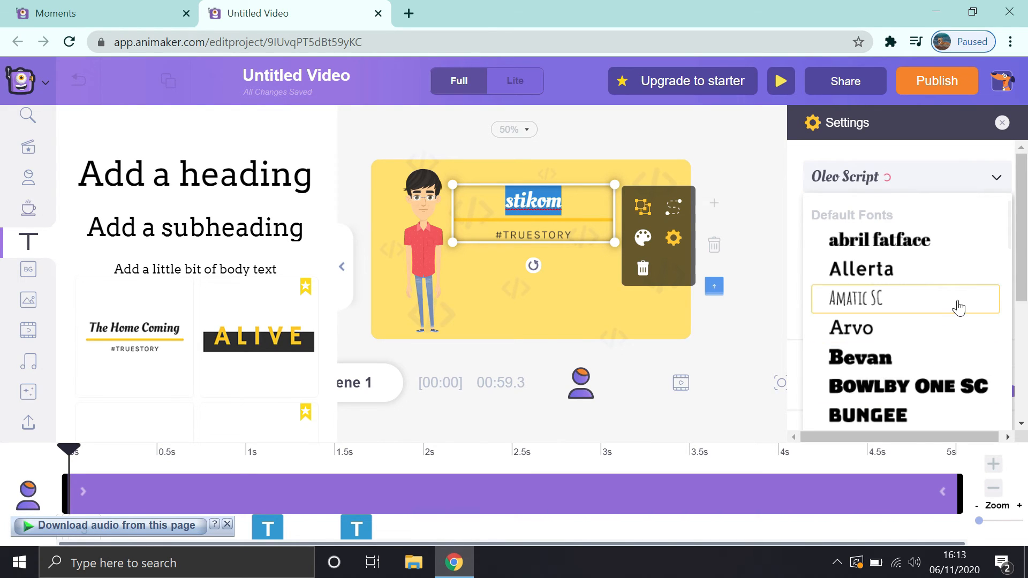
pyautogui.click(940, 396)
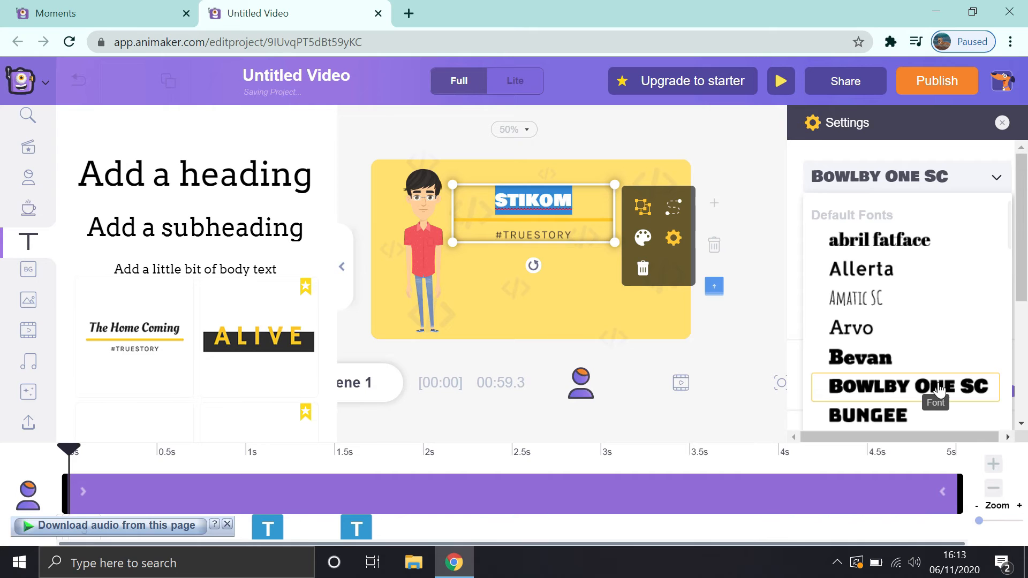
# - Apply the grey office cubicle background to Scene 1 and lower the code-pattern overlay's Transparency setting to its minimum
pyautogui.click(999, 177)
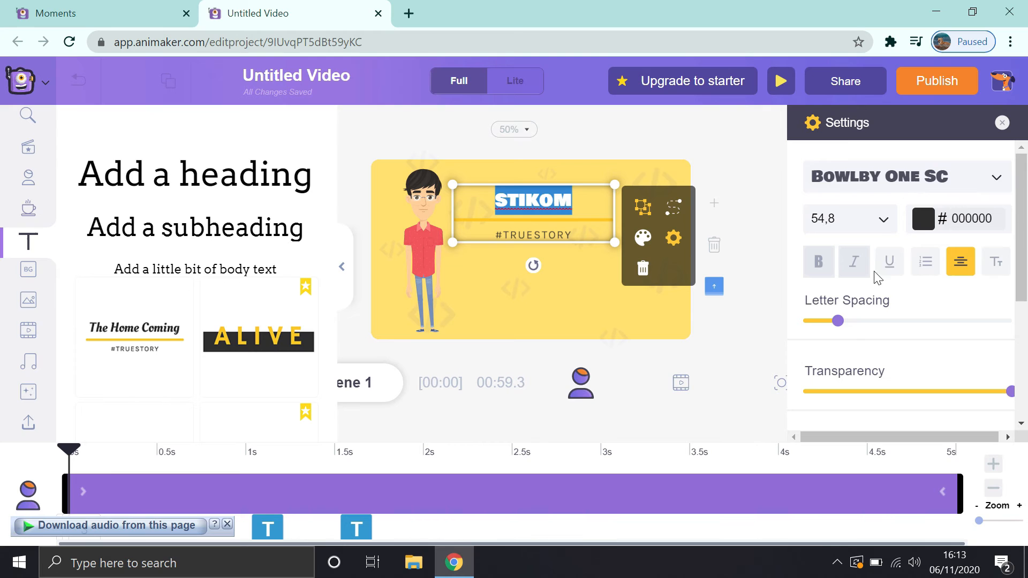
pyautogui.click(890, 262)
pyautogui.click(24, 273)
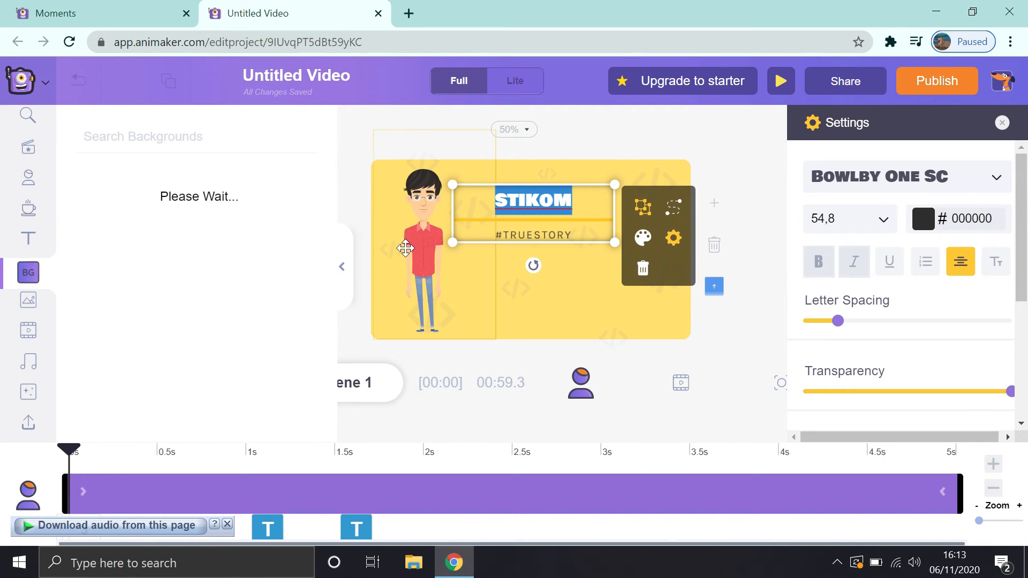
pyautogui.click(438, 257)
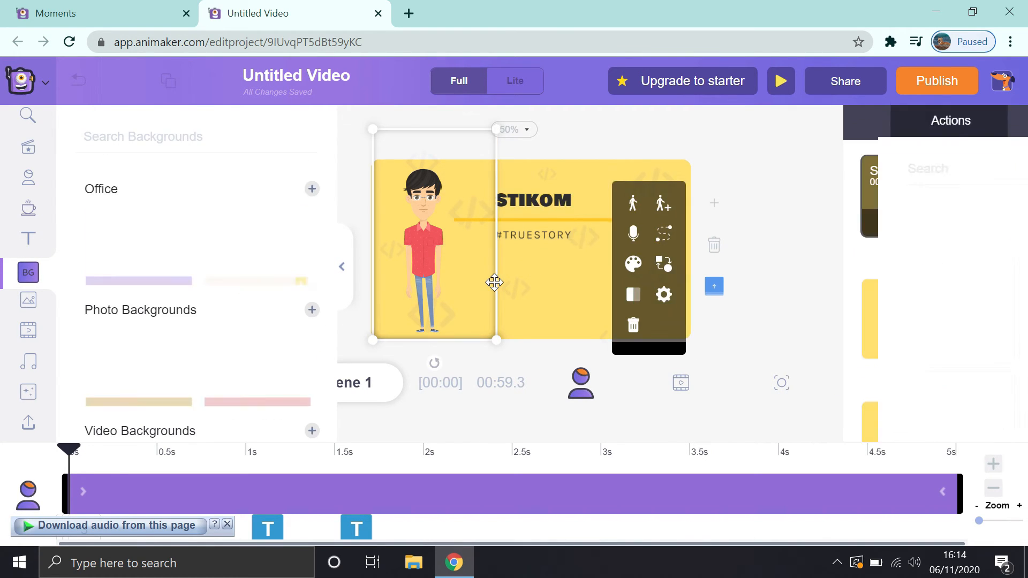
pyautogui.click(557, 318)
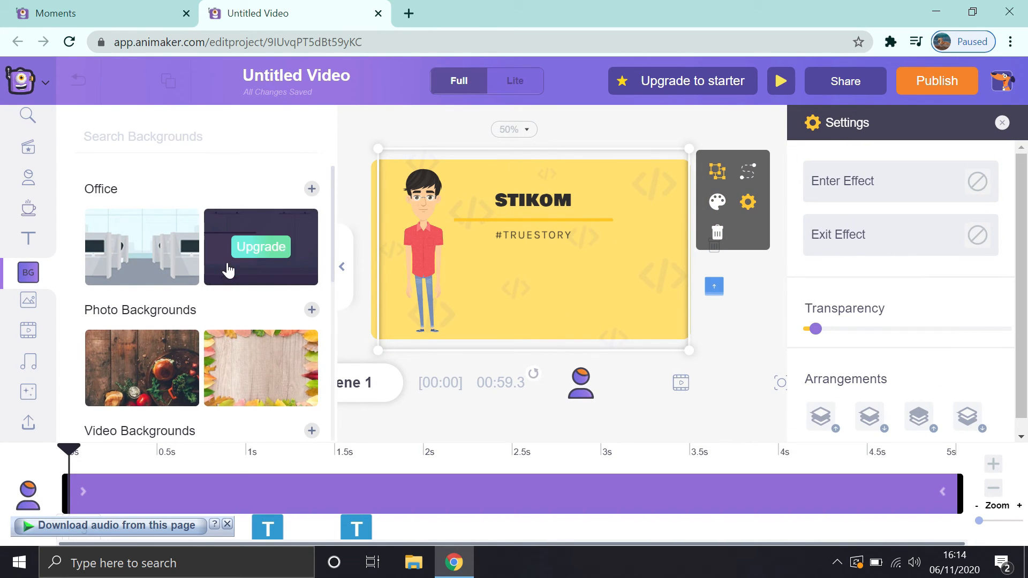
pyautogui.click(137, 262)
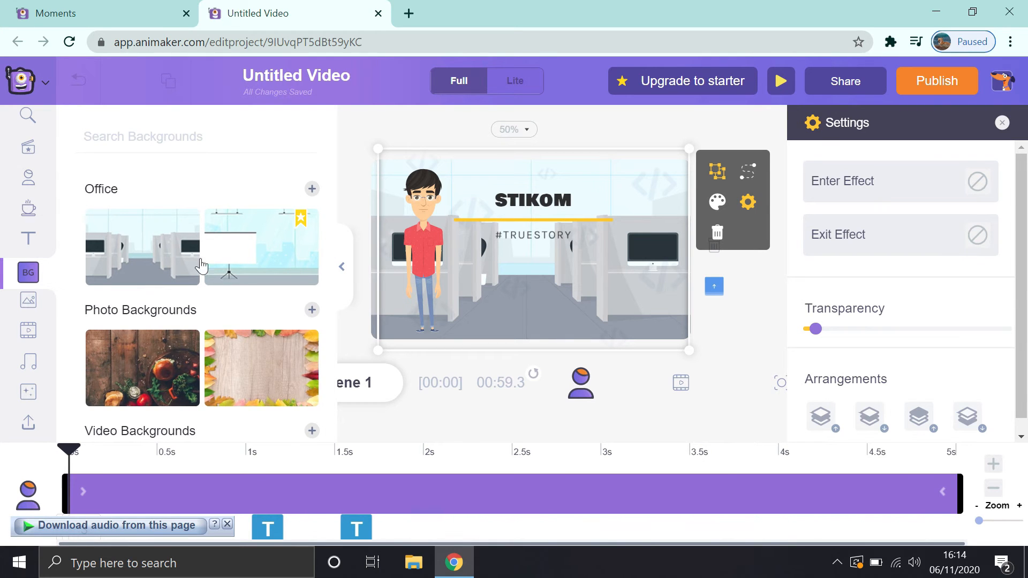
pyautogui.moveTo(818, 333); pyautogui.dragTo(657, 323)
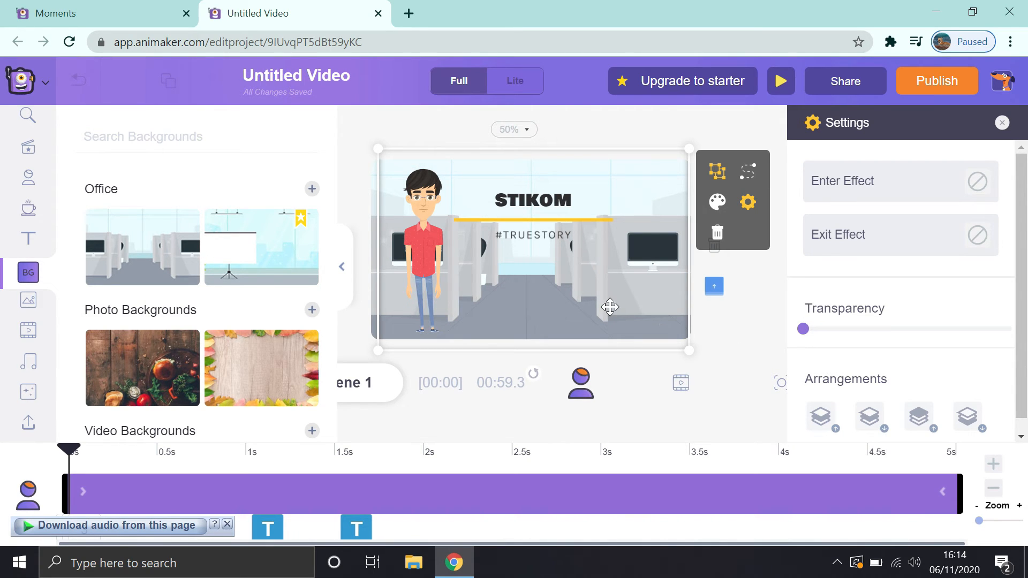
# - Try out the trending photo of a seated person holding their head in Scene 1, including cropping, and delete it
pyautogui.click(25, 304)
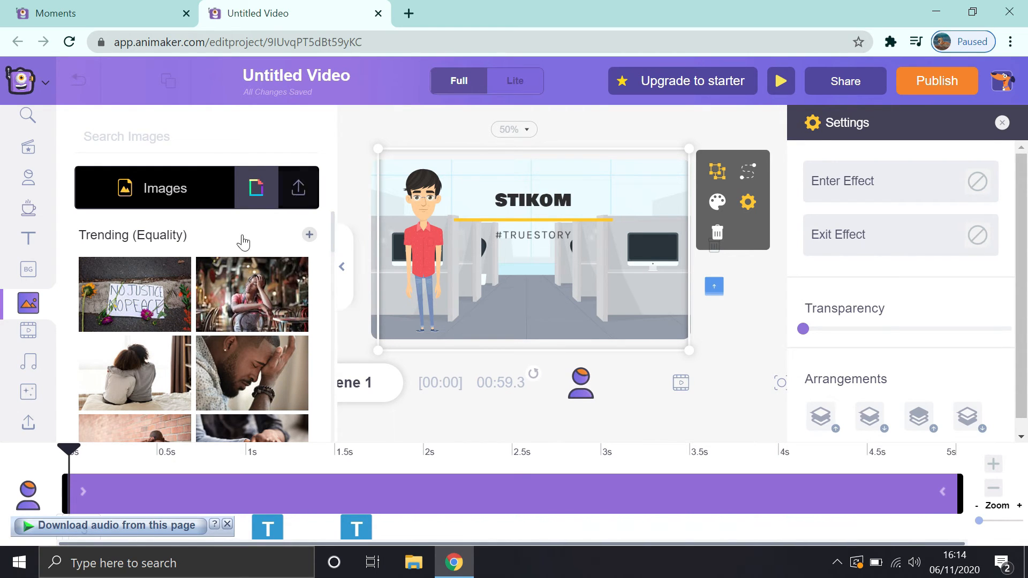
pyautogui.click(248, 309)
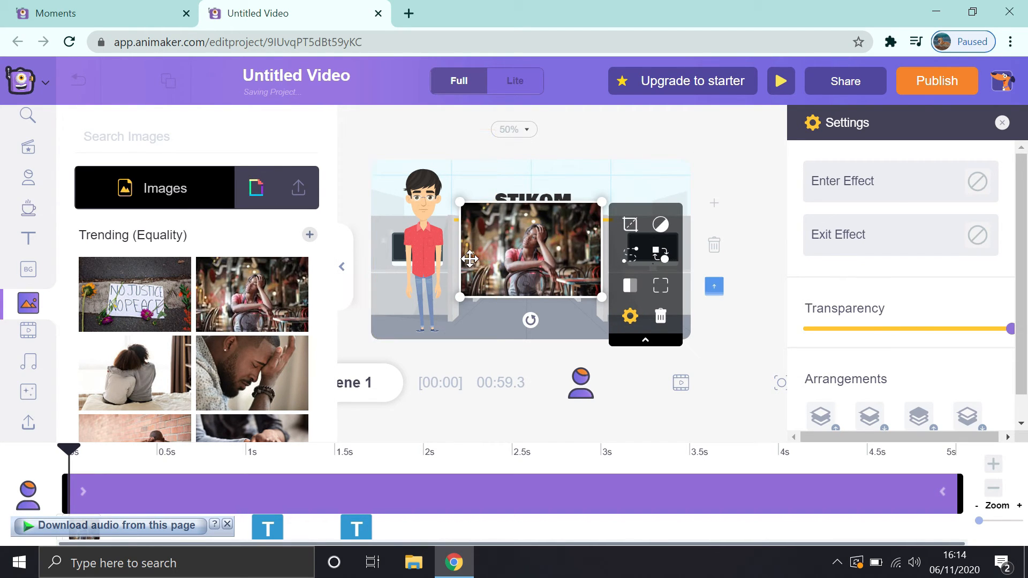
pyautogui.click(630, 229)
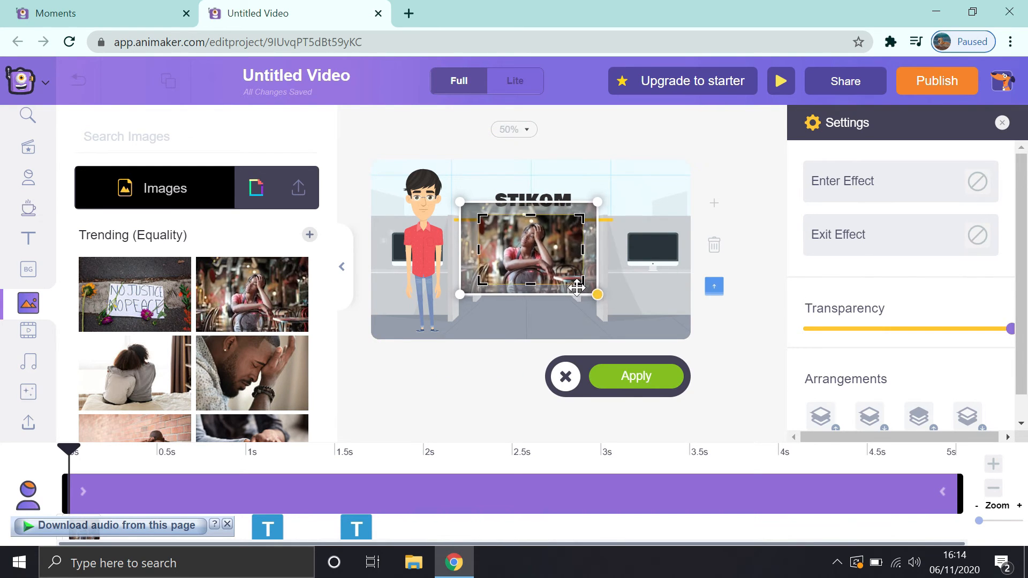
pyautogui.moveTo(577, 288); pyautogui.dragTo(563, 279)
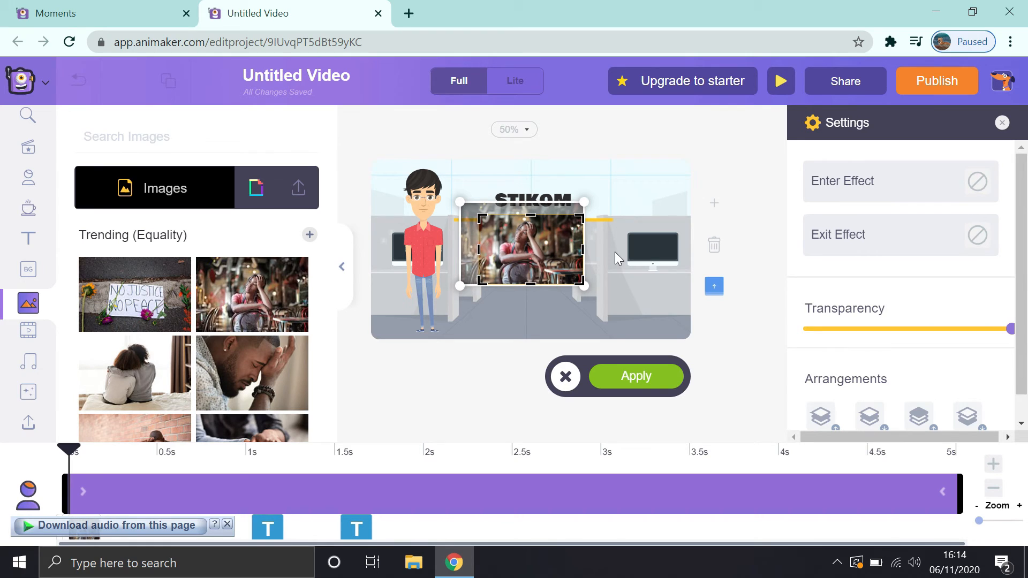
pyautogui.click(566, 377)
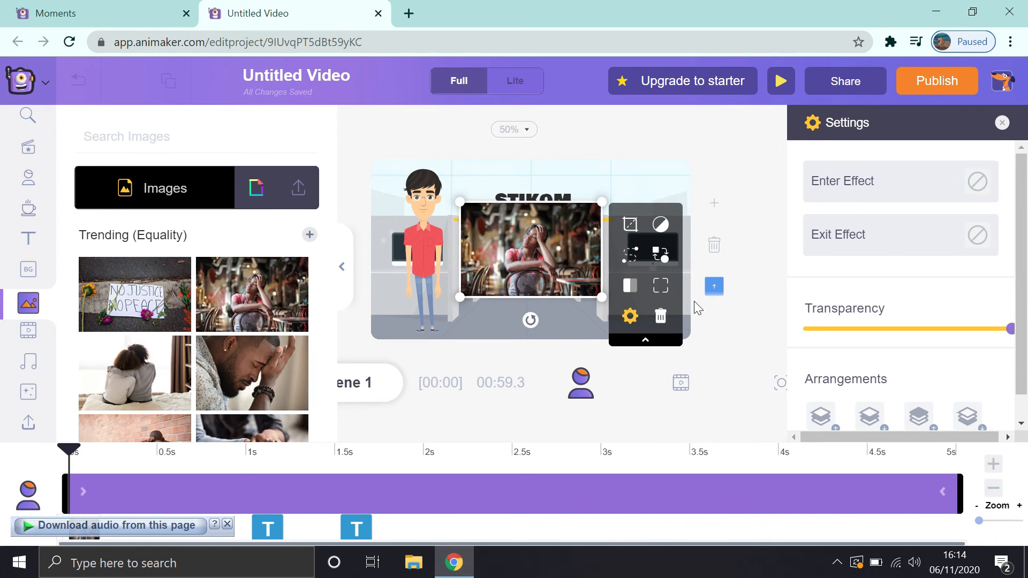
pyautogui.click(661, 319)
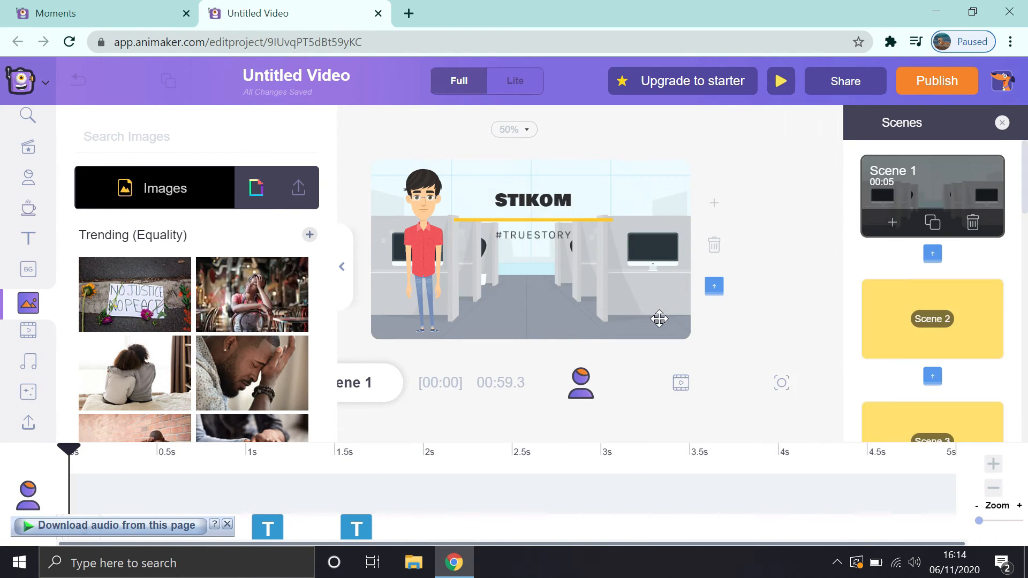
# - Set the time-lapse clock video as Scene 1's background and preview it in the trimming window without trimming
pyautogui.click(31, 336)
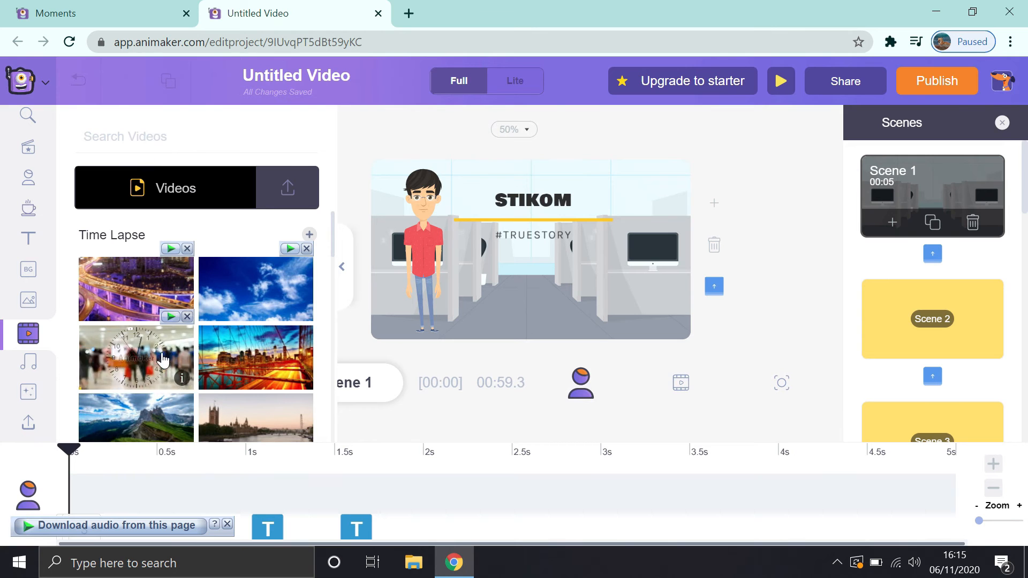
pyautogui.click(128, 358)
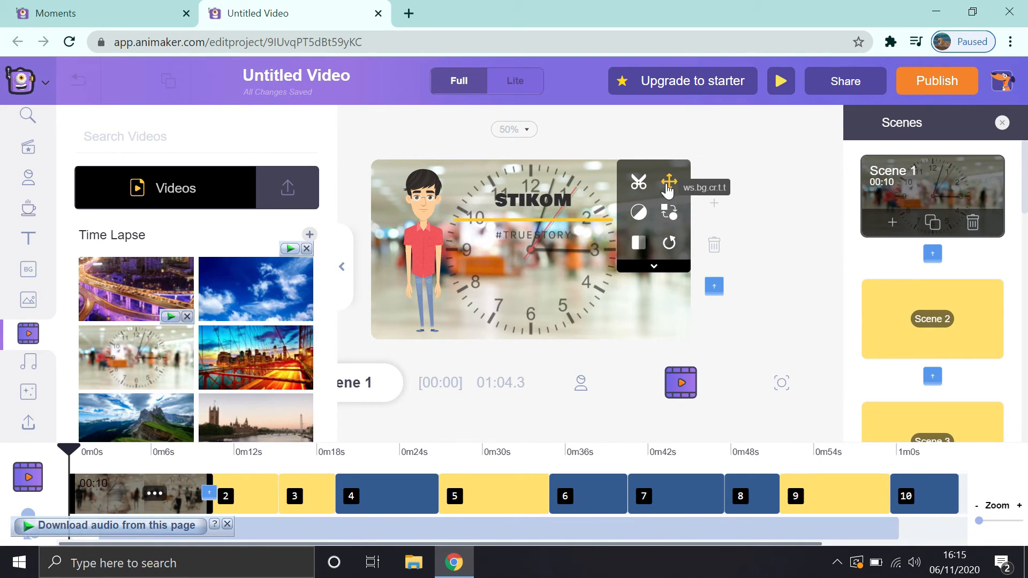
pyautogui.click(640, 183)
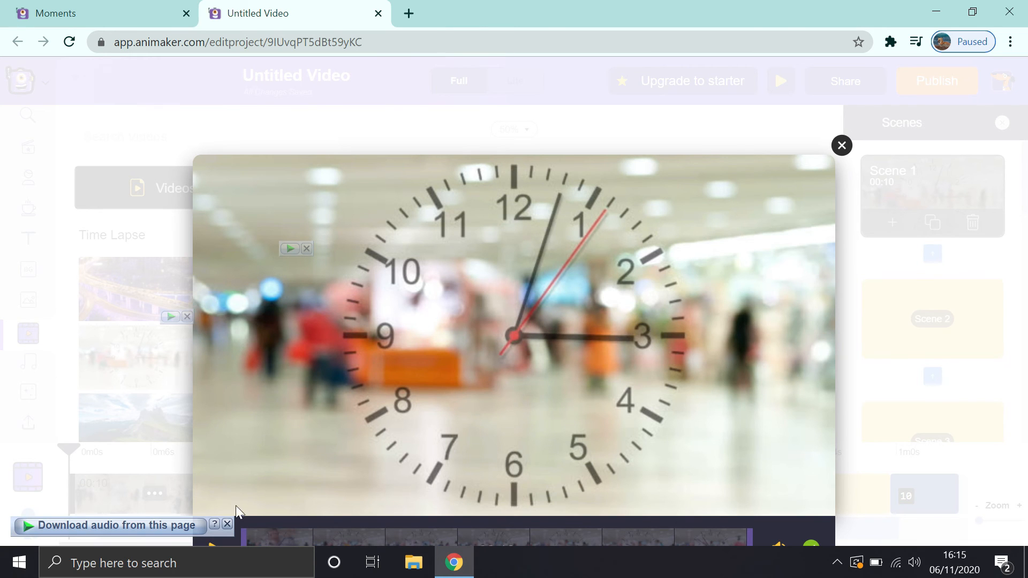
pyautogui.click(227, 525)
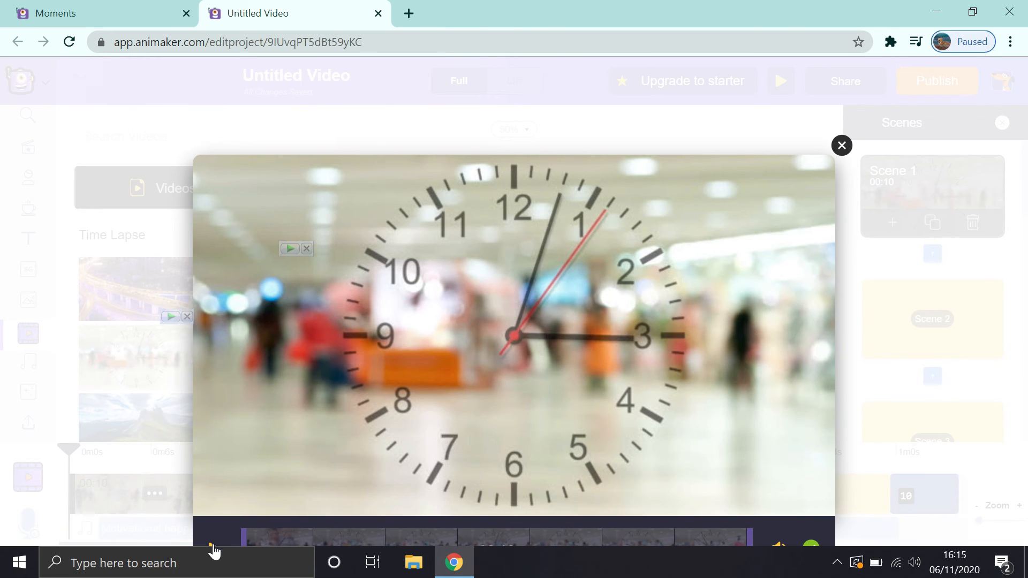
pyautogui.click(212, 548)
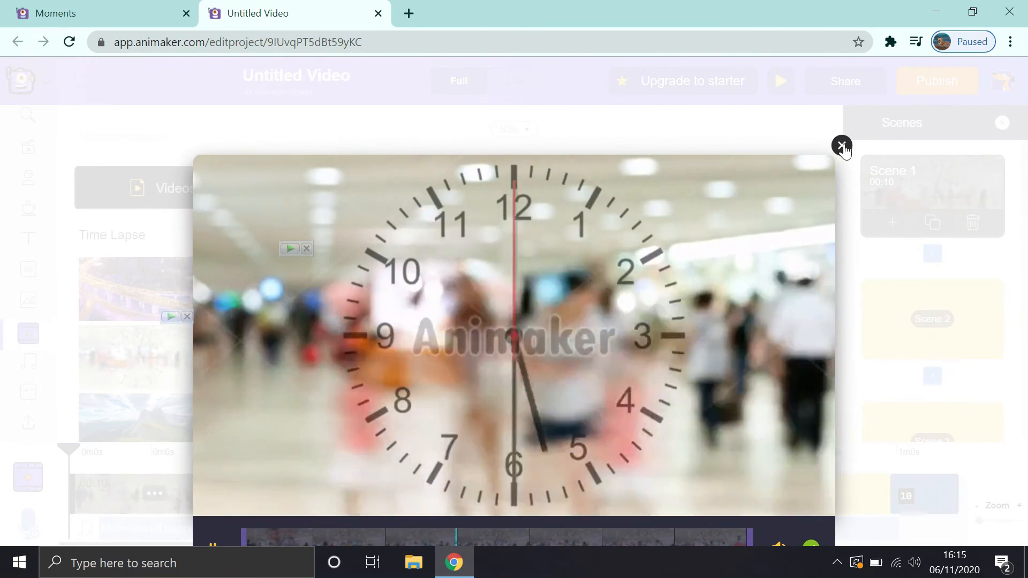
pyautogui.click(842, 146)
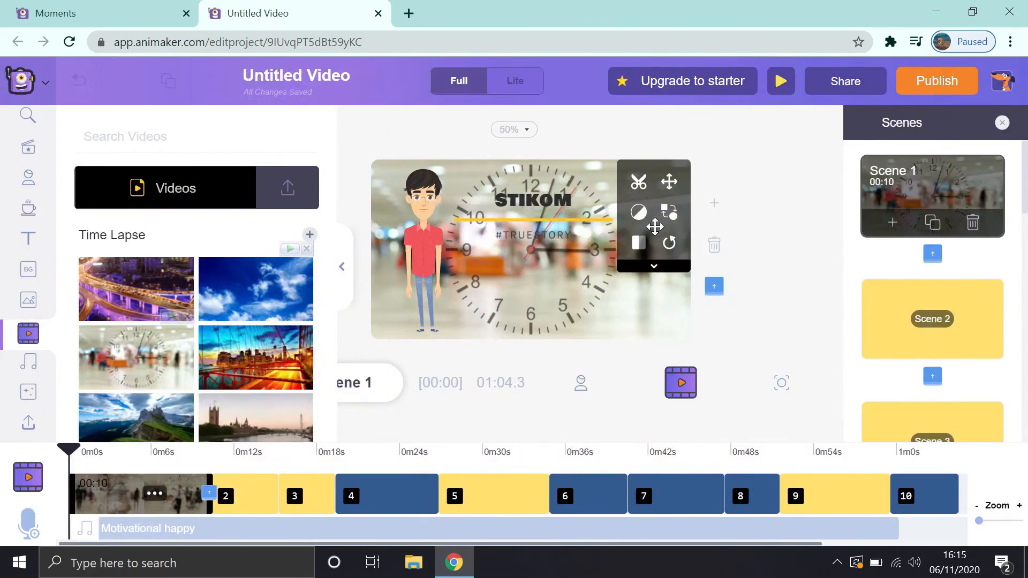
# - Try to resize the clock video background in Scene 1 and cancel the adjustment
pyautogui.click(670, 182)
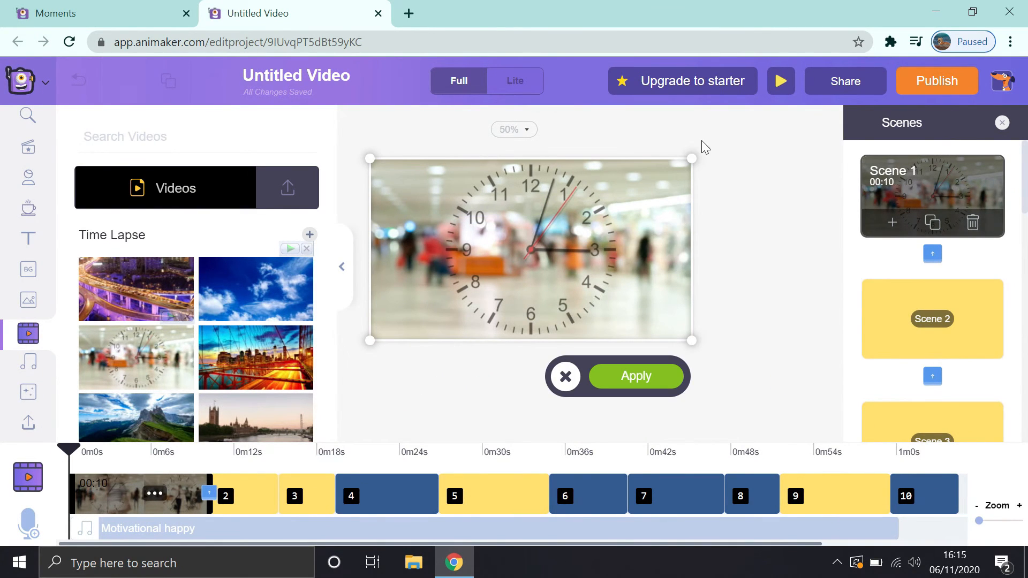
pyautogui.moveTo(691, 156)
pyautogui.mouseDown()
pyautogui.moveTo(682, 172)
pyautogui.moveTo(692, 159)
pyautogui.mouseUp()
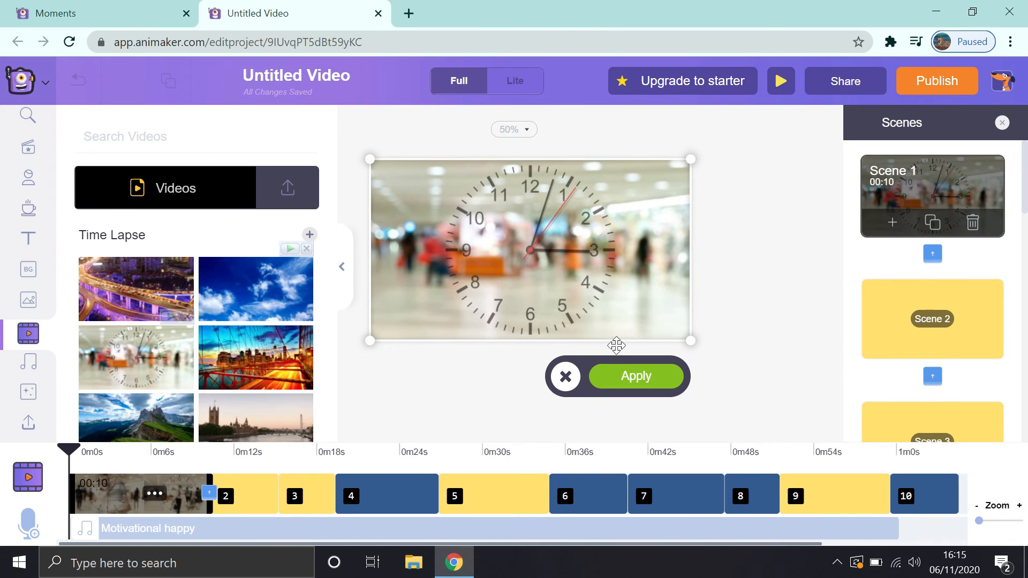
pyautogui.click(566, 378)
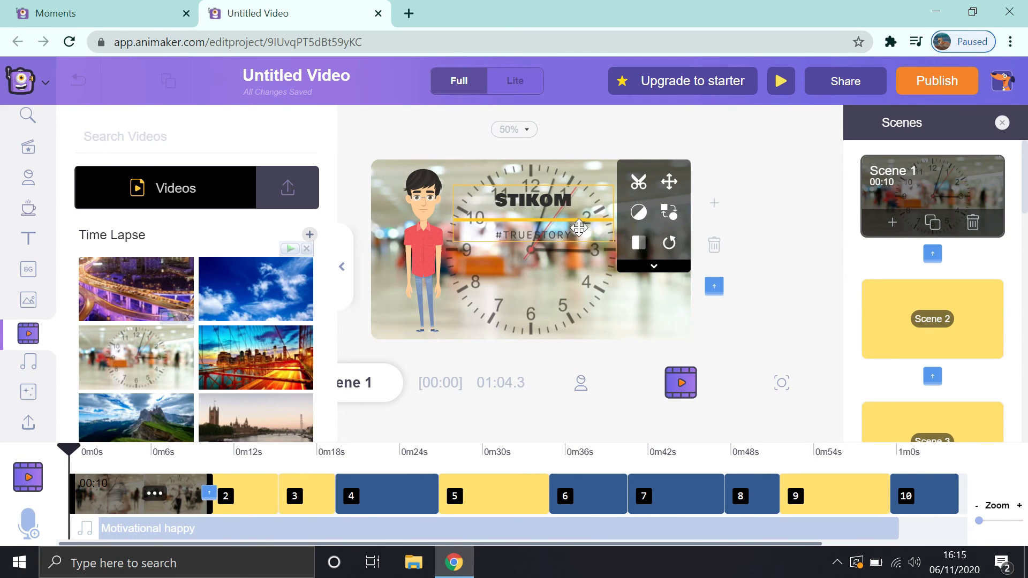
# - Try the Epic and Festive effects on the clock video background and apply the Blur effect
pyautogui.click(638, 220)
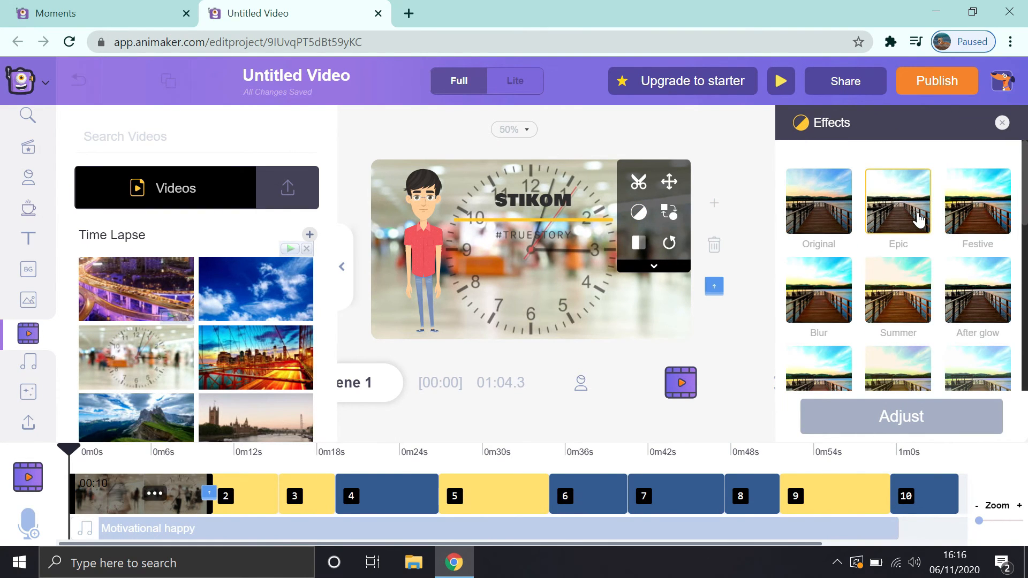
pyautogui.click(920, 220)
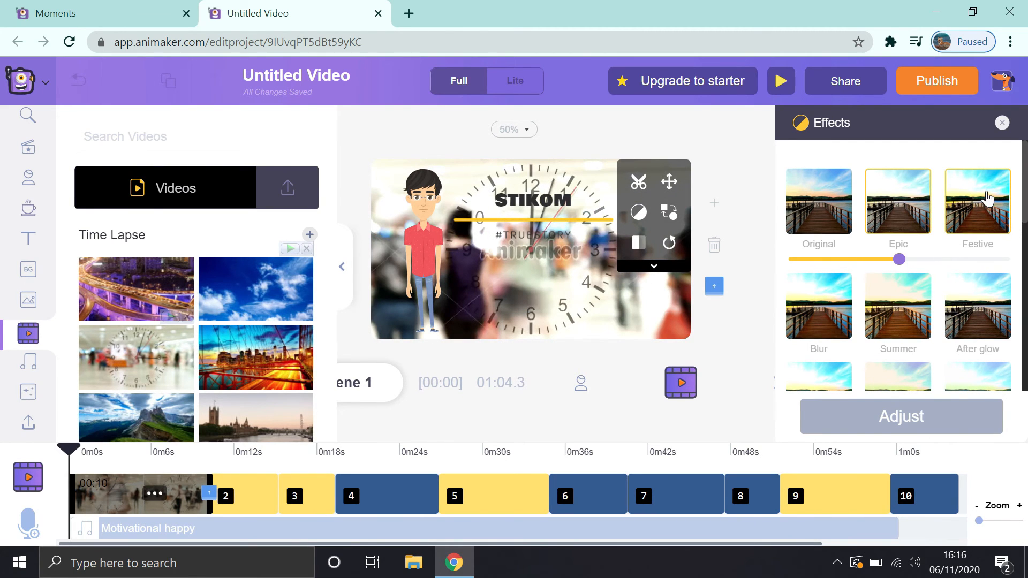
pyautogui.click(987, 202)
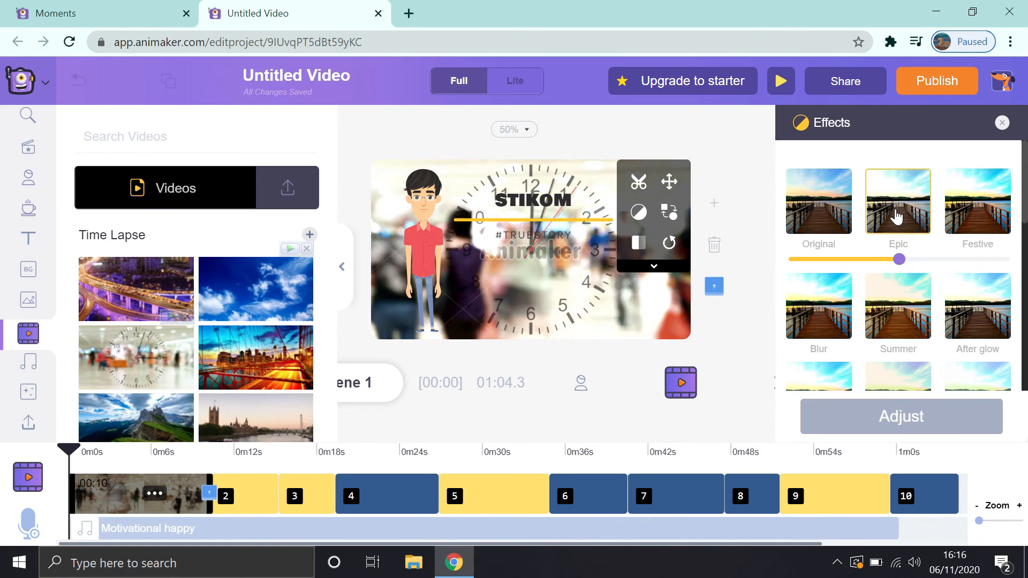
pyautogui.click(967, 215)
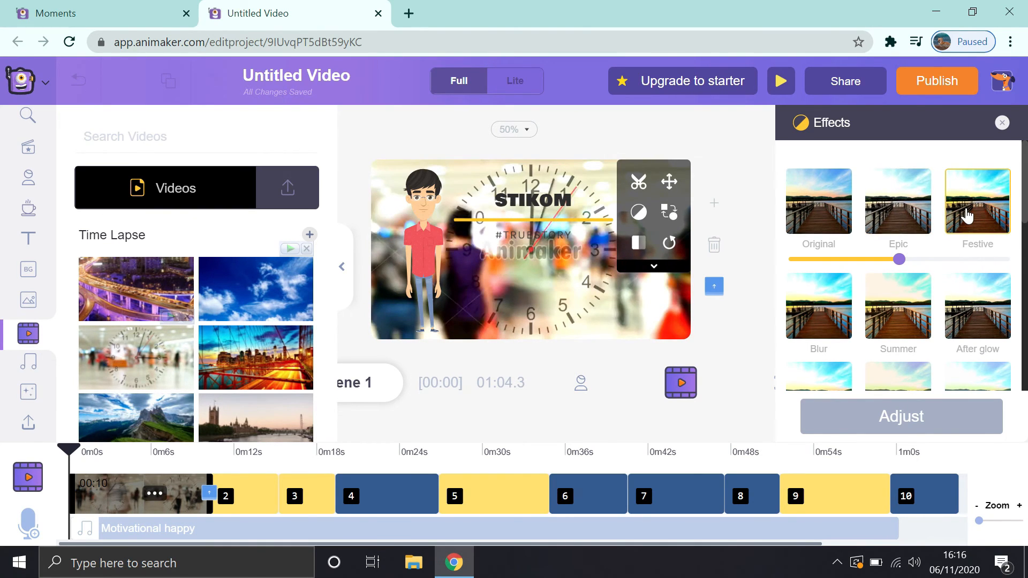
pyautogui.click(829, 309)
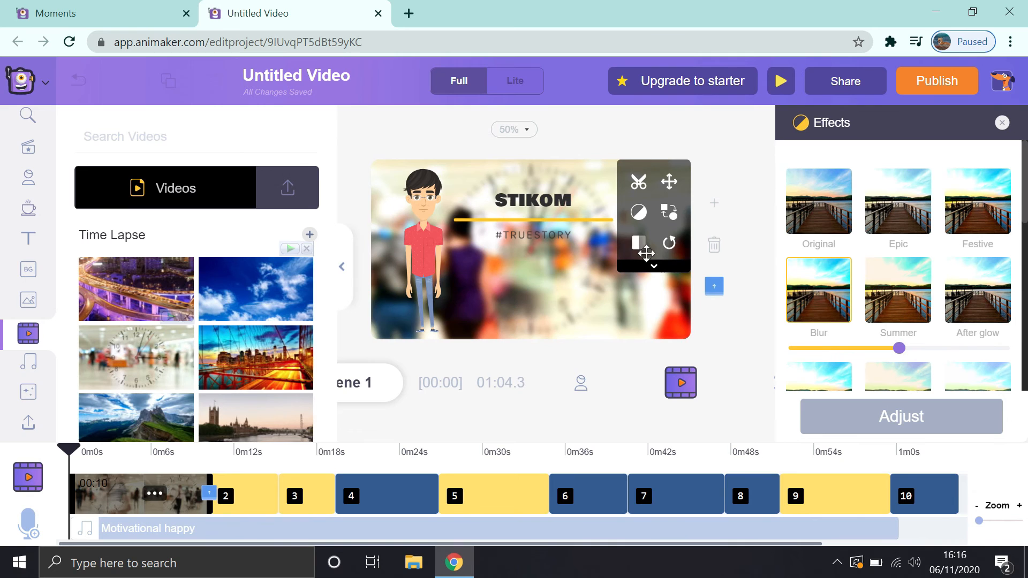
# - Try the swap option on the clock video background and cancel it
pyautogui.click(678, 218)
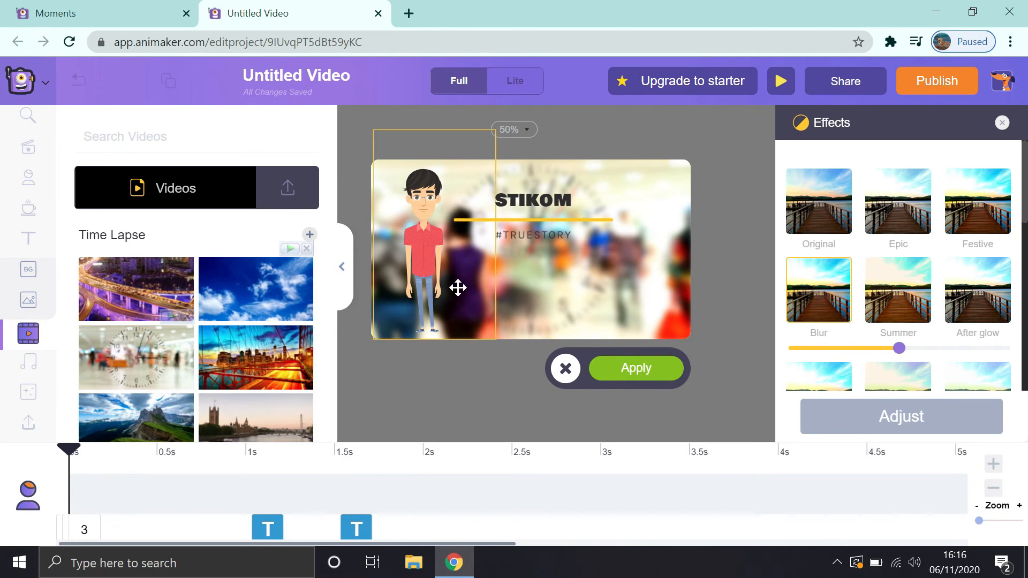
pyautogui.click(344, 269)
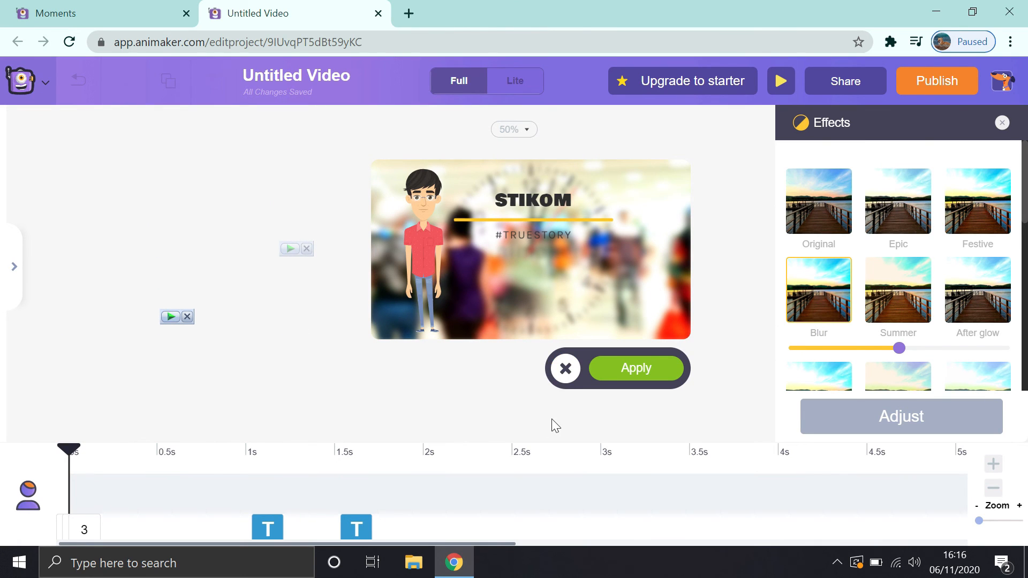
pyautogui.click(565, 370)
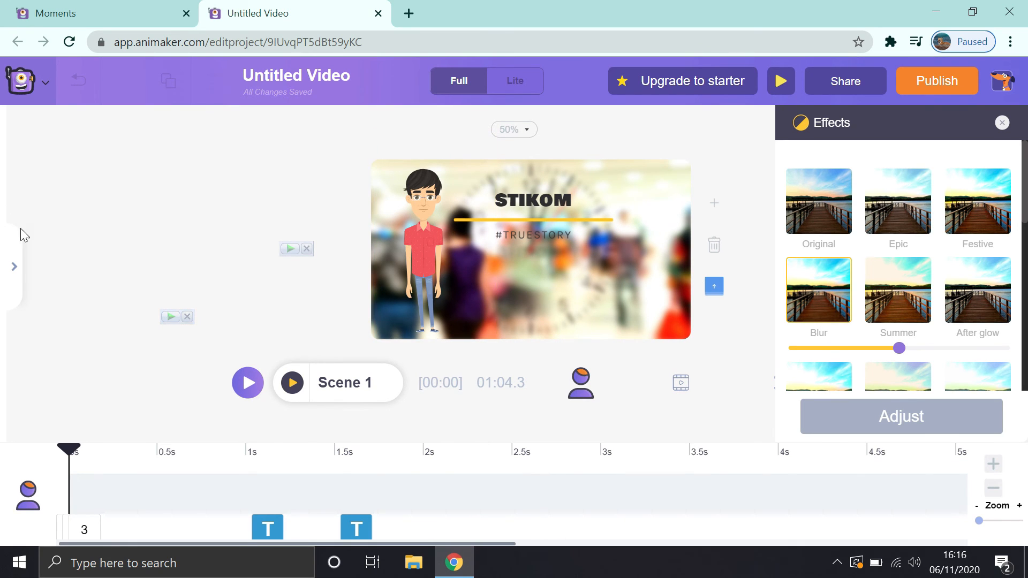
pyautogui.click(13, 262)
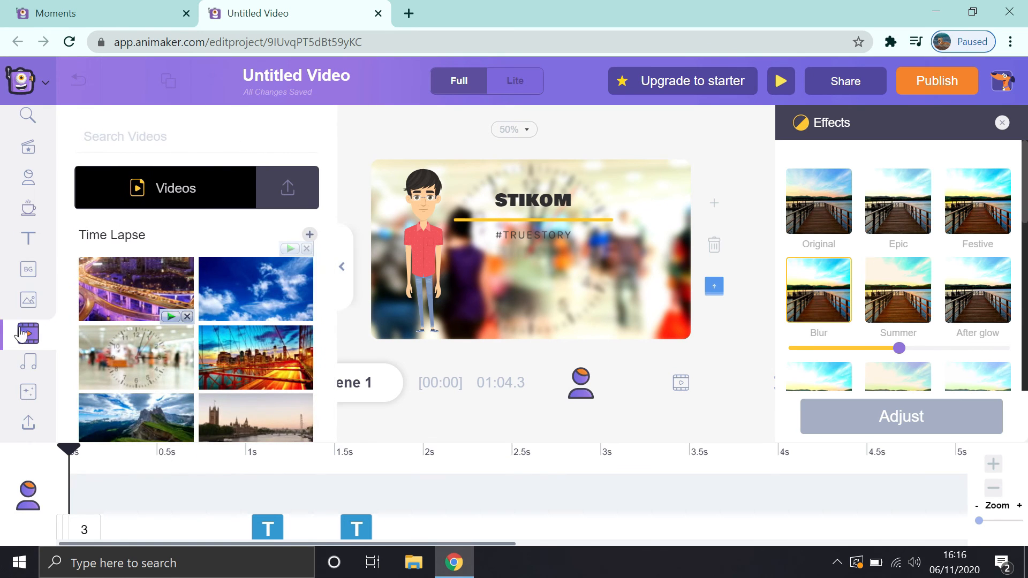
# - Add the multicoloured balloons effect to Scene 1 and open the library of uploaded files
pyautogui.click(24, 372)
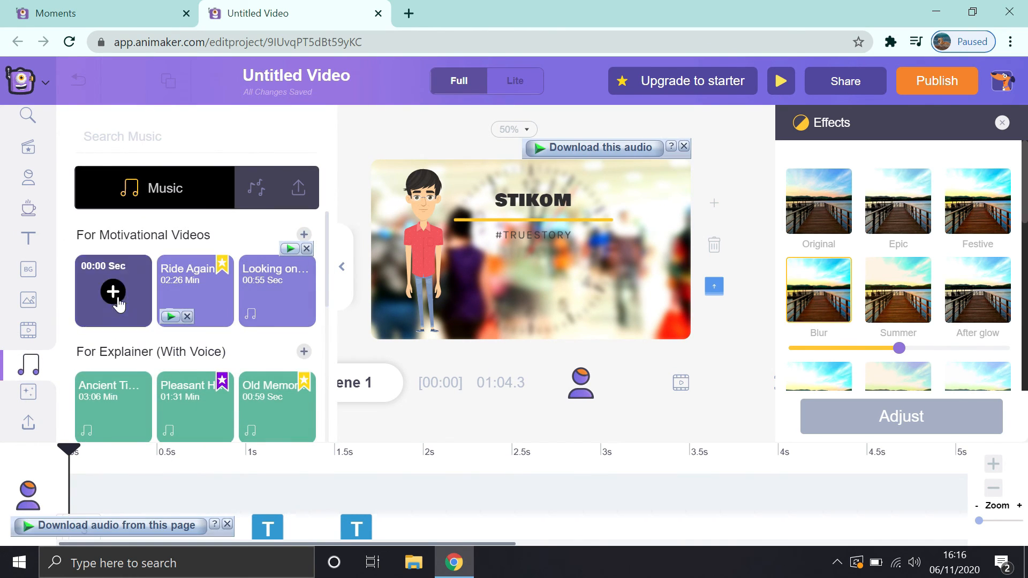
pyautogui.click(24, 396)
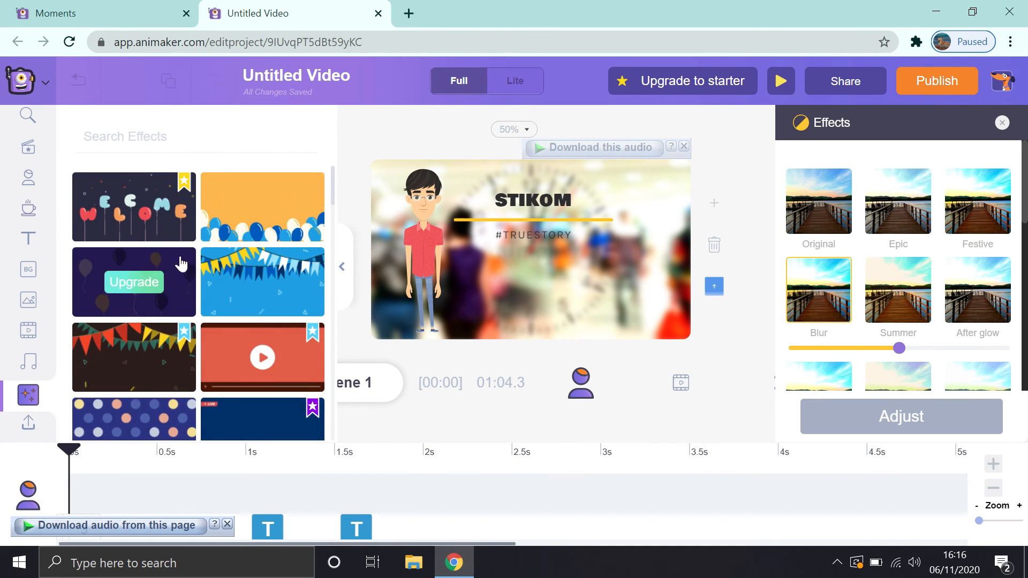
pyautogui.click(267, 215)
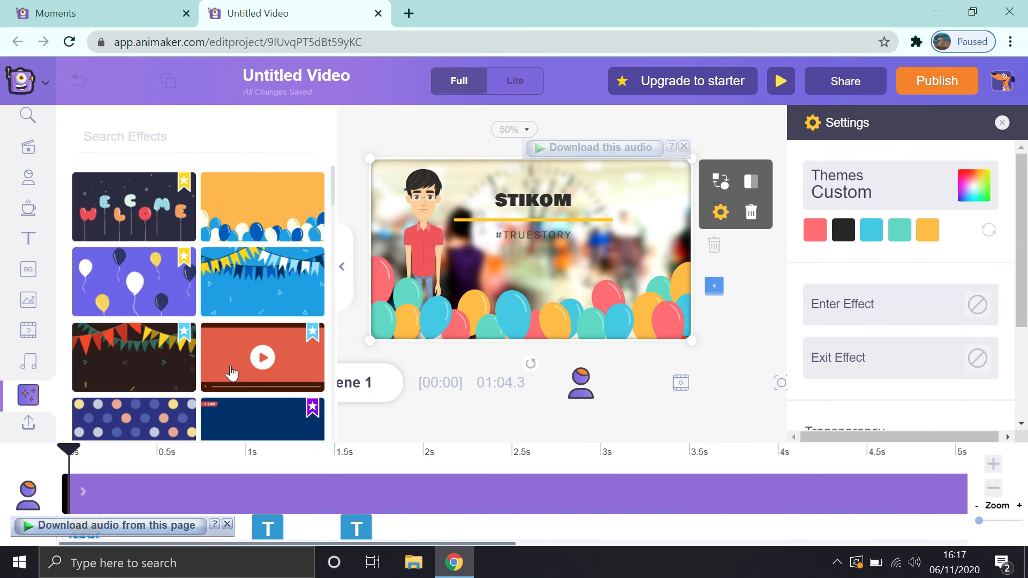
pyautogui.moveTo(332, 187); pyautogui.dragTo(319, 428)
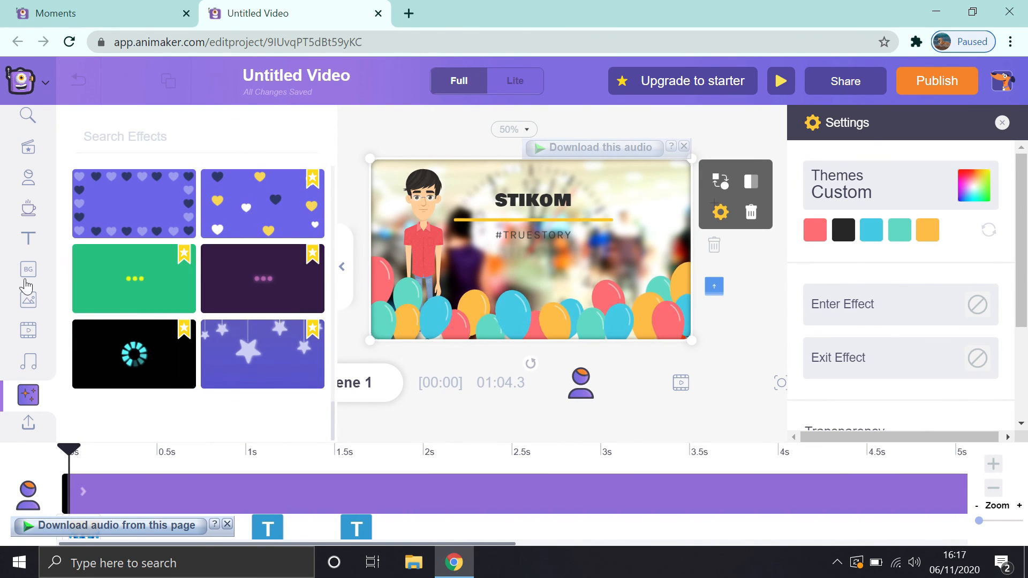
pyautogui.click(25, 428)
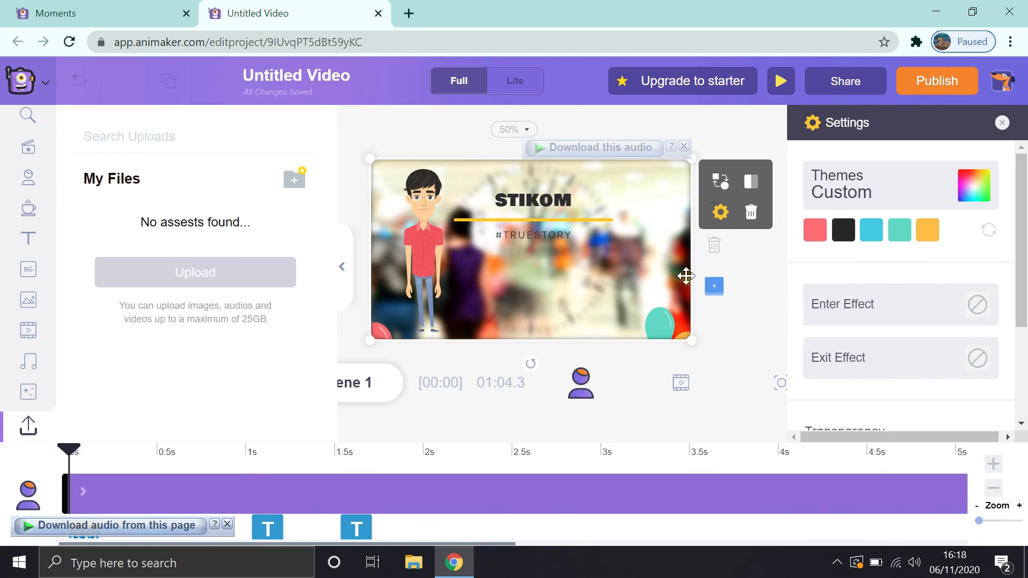
# - Preview the animated video from Scene 1, dismiss the video download overlay and the scene list, and stop the playback
pyautogui.click(760, 282)
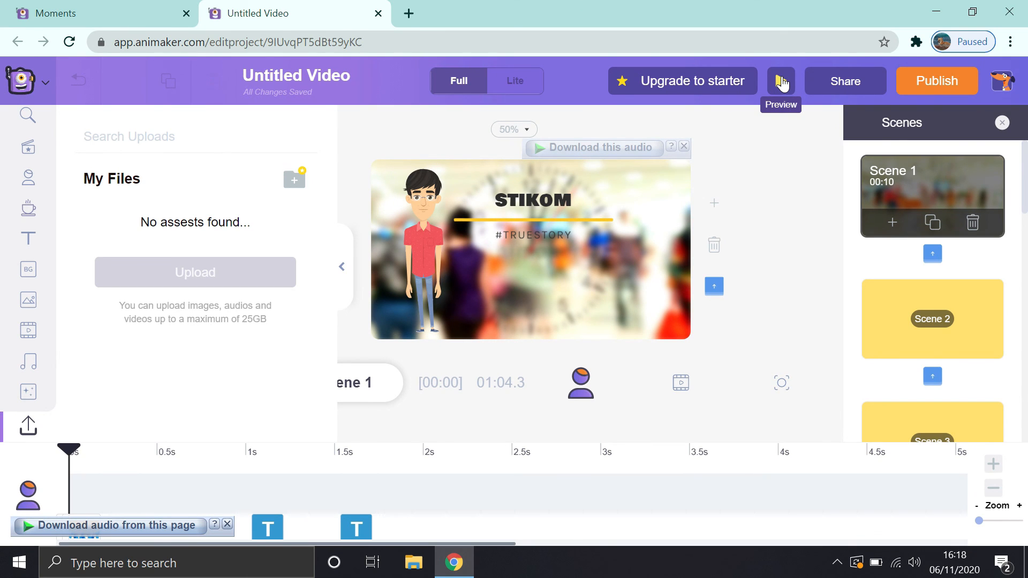
pyautogui.click(782, 83)
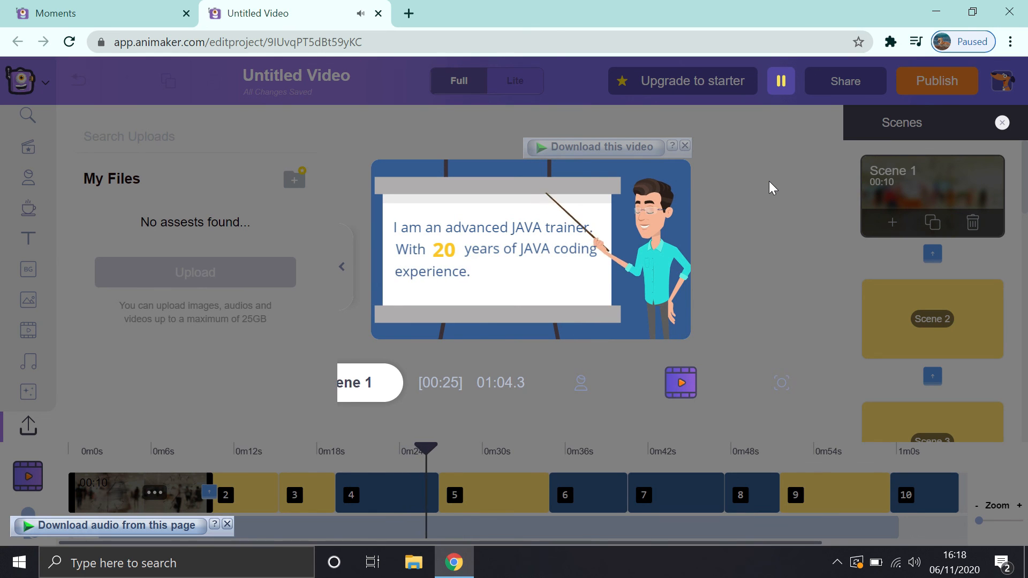
pyautogui.click(685, 147)
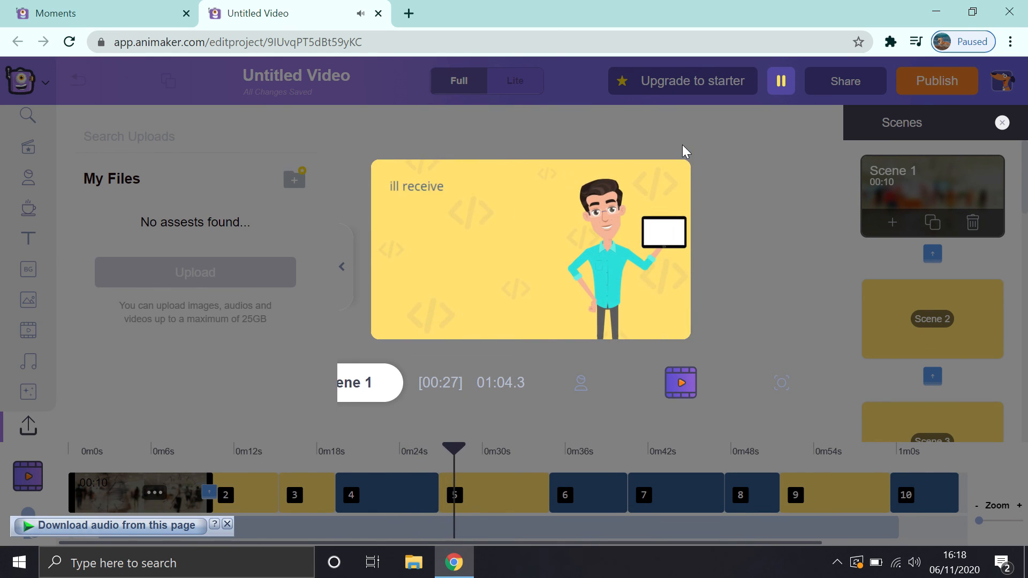
pyautogui.click(1003, 124)
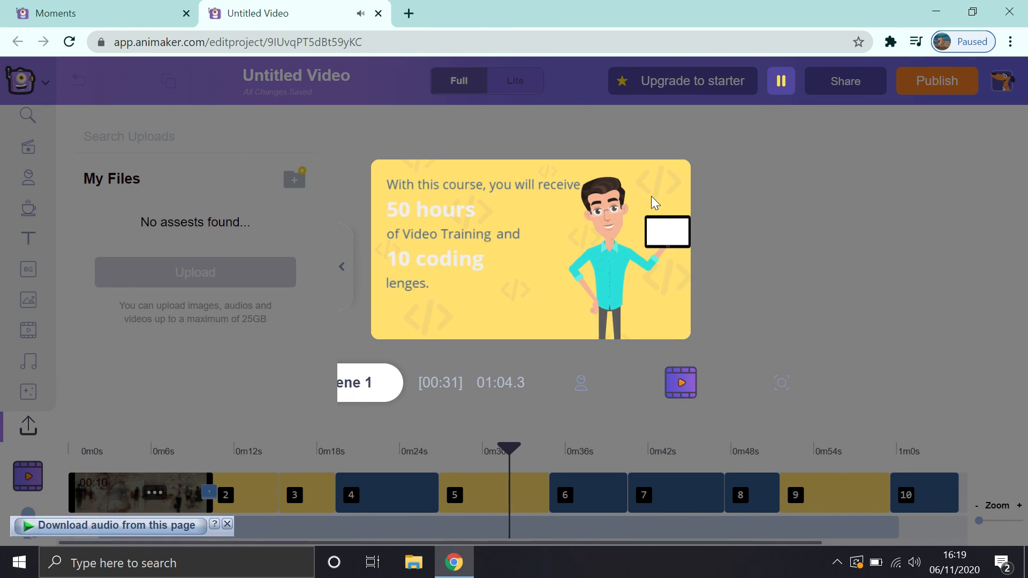
pyautogui.click(780, 82)
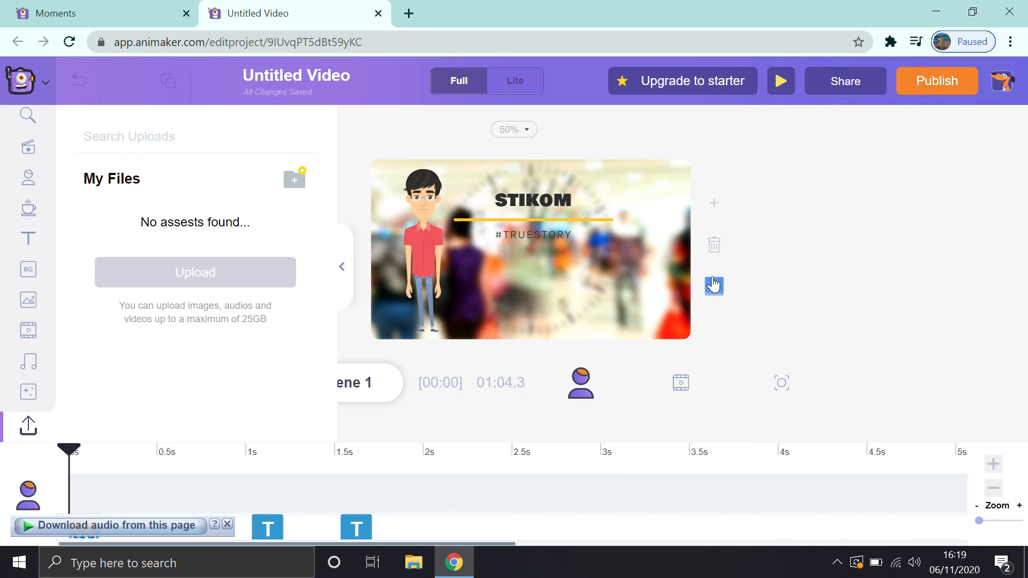
# - Add a new scene after Scene 1 and choose the wooden photo background framed with autumn leaves for it
pyautogui.click(715, 206)
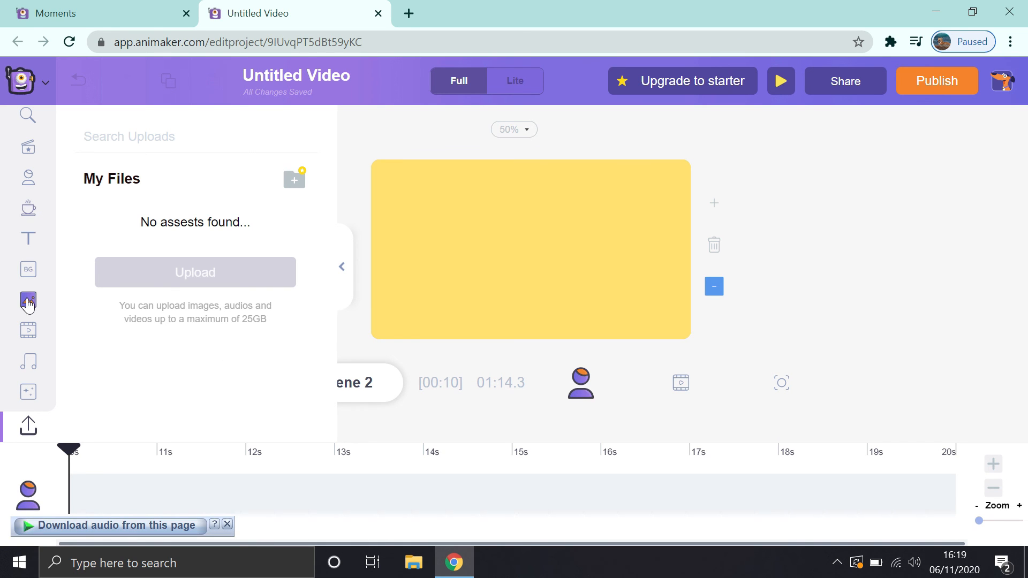
pyautogui.click(28, 303)
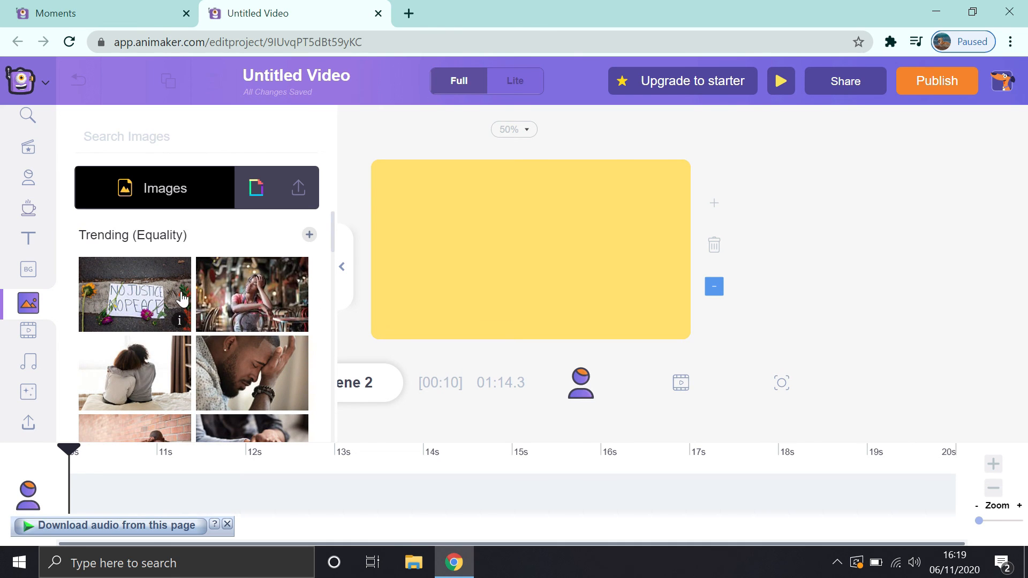
pyautogui.click(33, 270)
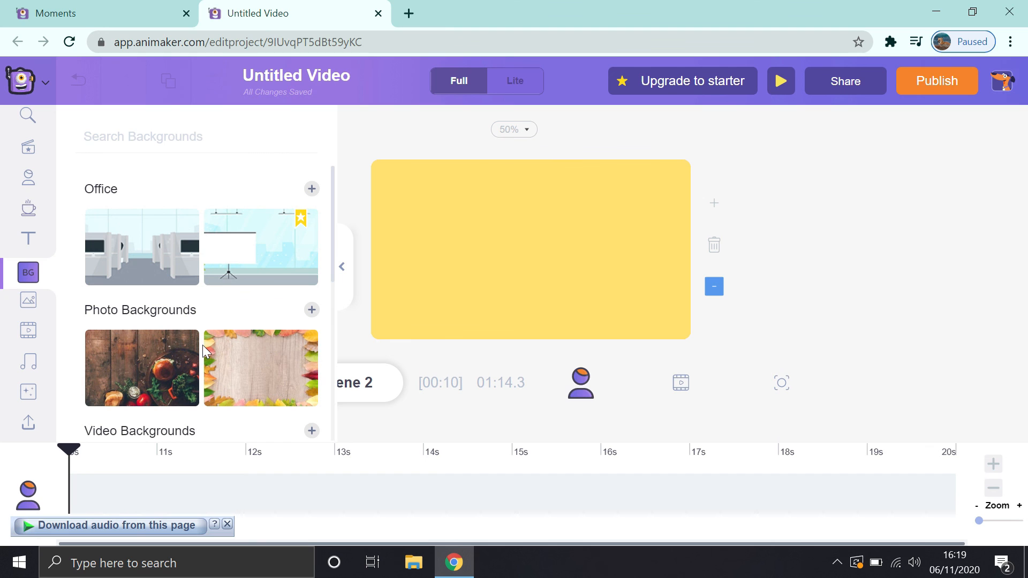
pyautogui.click(246, 363)
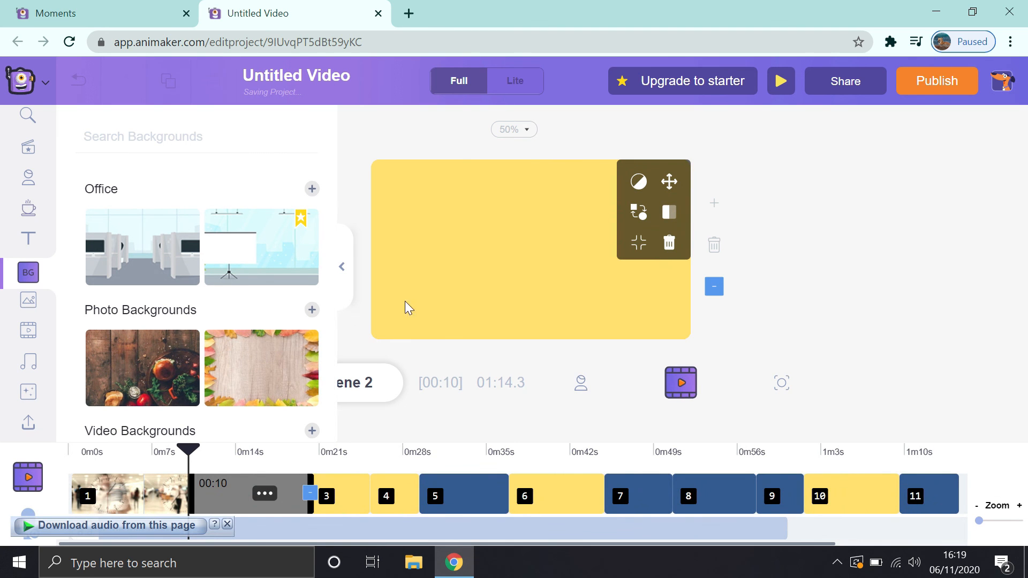